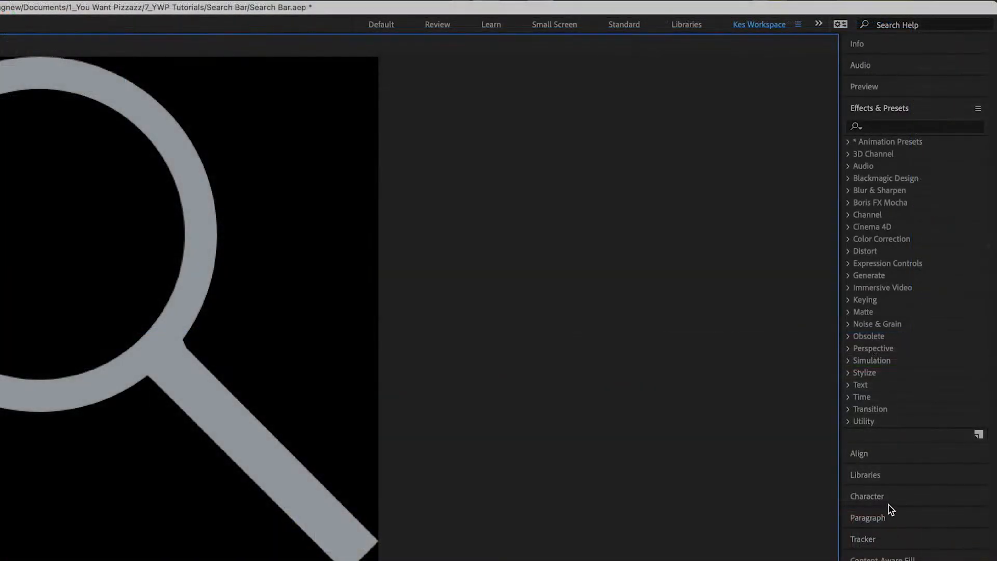
- Sample the magnifying glass's grey as the text colour and copy its hex code 9BA0A5
{"action": "left_click", "coordinate": [893, 499]}
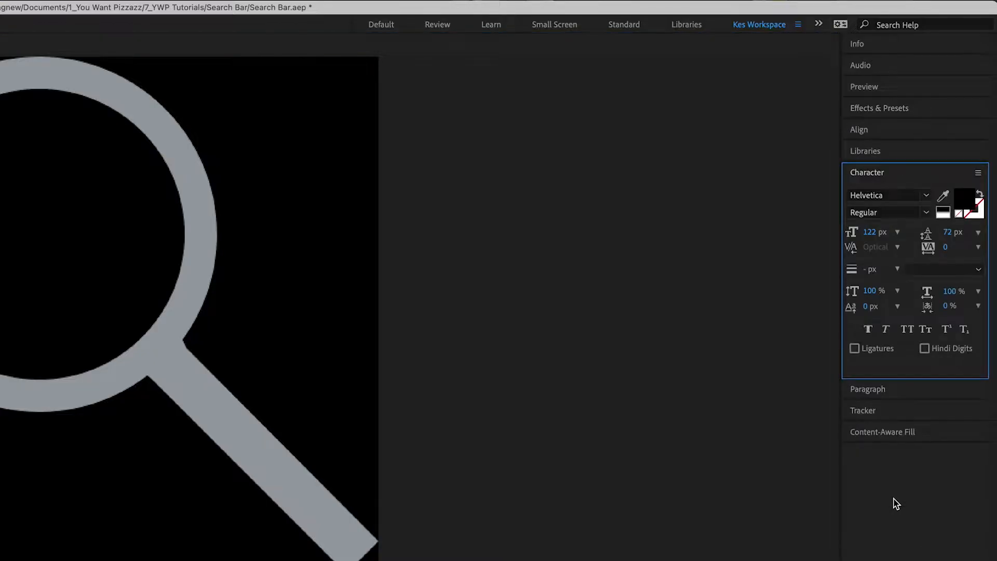
{"action": "left_click", "coordinate": [943, 196]}
{"action": "left_click", "coordinate": [73, 79]}
{"action": "left_click", "coordinate": [964, 198]}
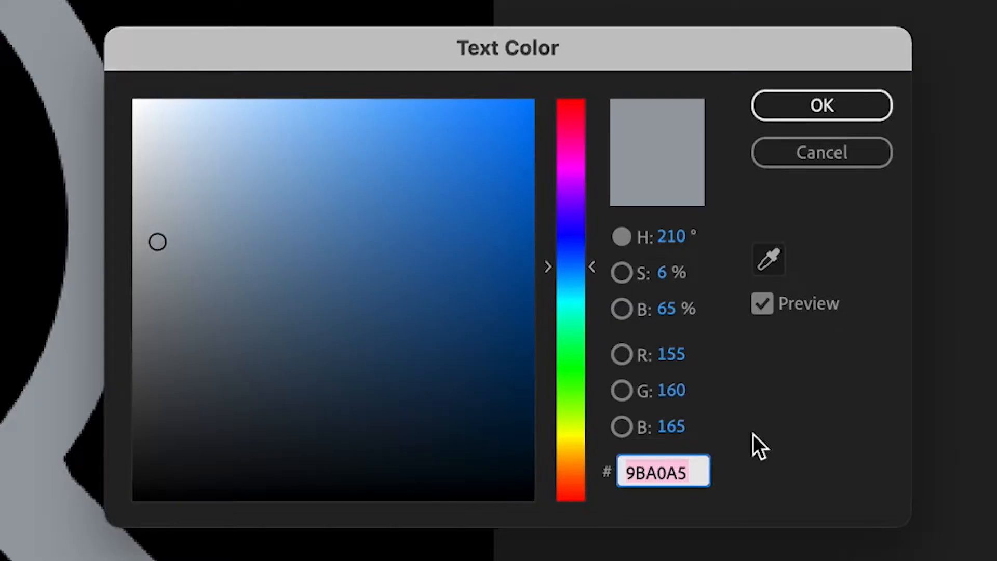
{"action": "left_click", "coordinate": [838, 155]}
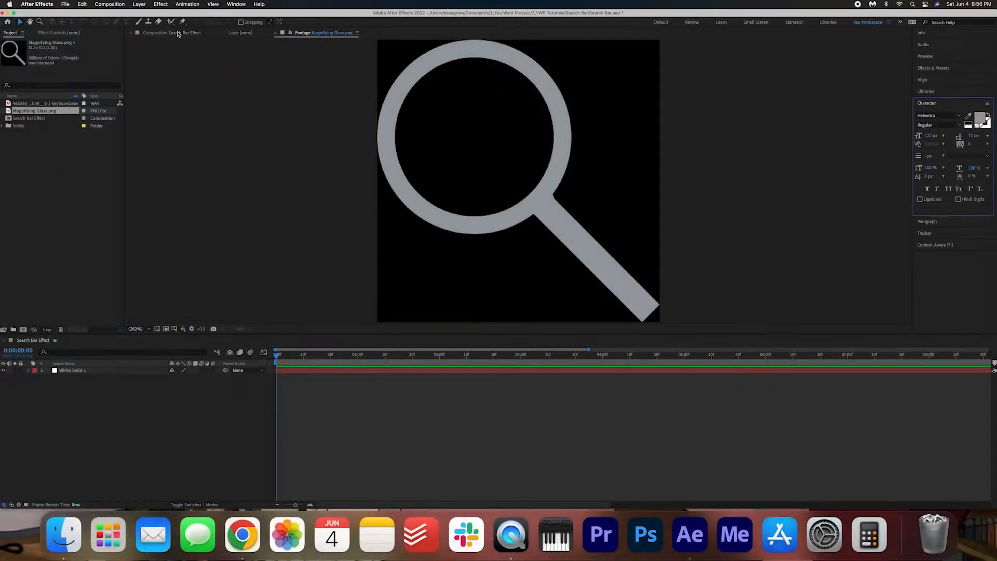
- In the Search Bar Effect composition, set up the Rounded Rectangle tool with a 6 px stroke in colour 9BA0A5
{"action": "left_click", "coordinate": [178, 33]}
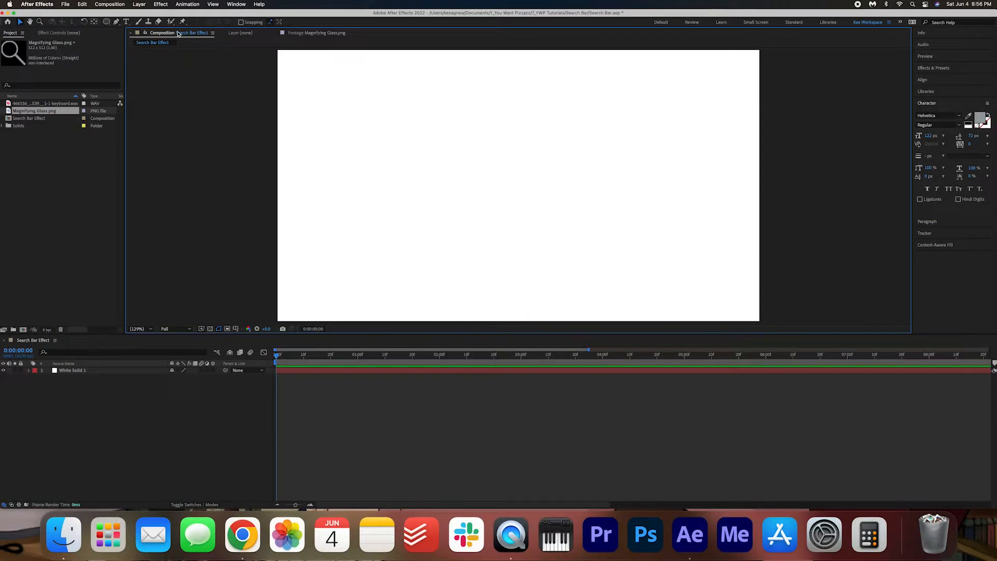
{"action": "left_click", "coordinate": [105, 22]}
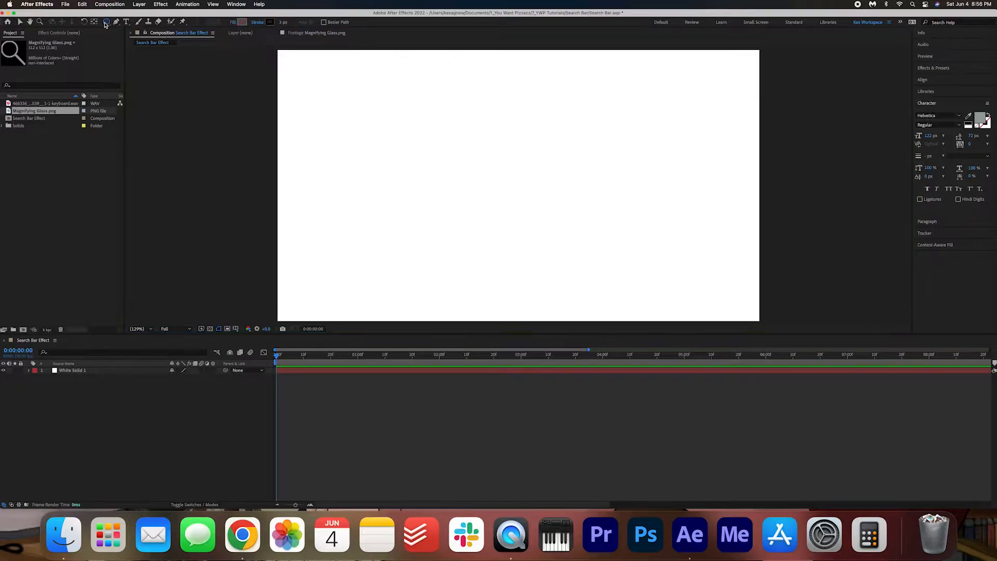
{"action": "left_click", "coordinate": [272, 22]}
{"action": "type", "text": "9BA0A5"}
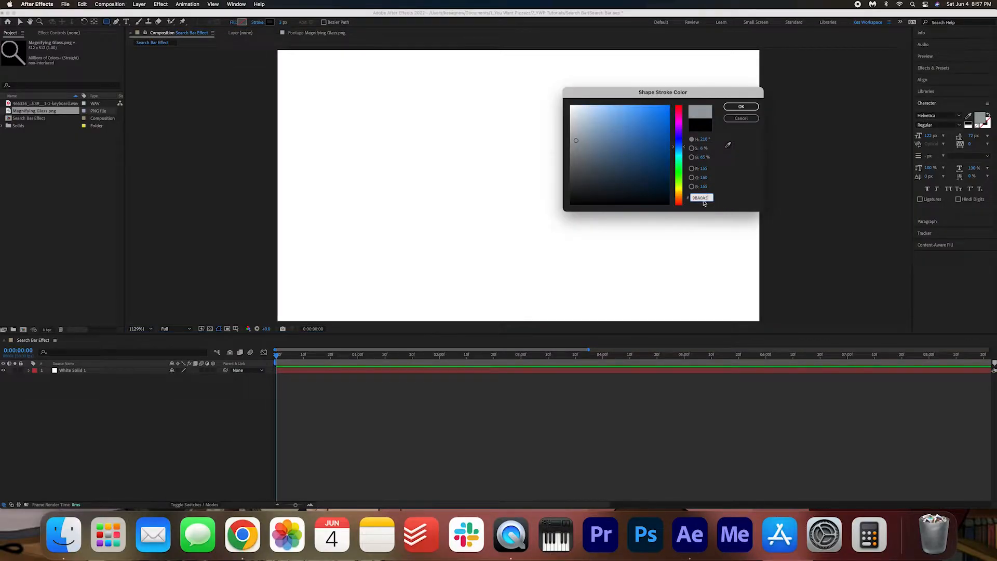
{"action": "left_click", "coordinate": [741, 107]}
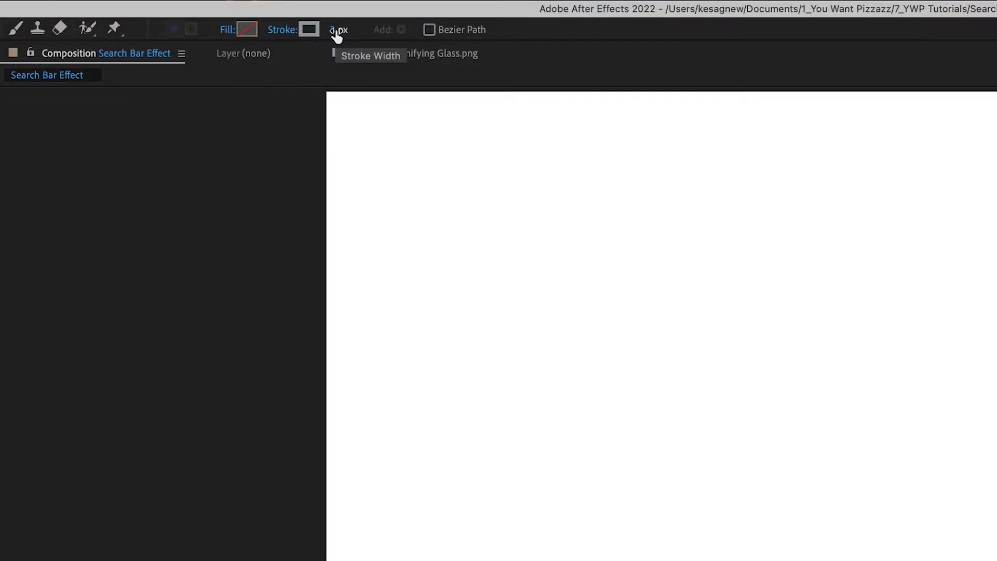
{"action": "left_click", "coordinate": [336, 32]}
{"action": "type", "text": "6"}
{"action": "key", "text": "Return"}
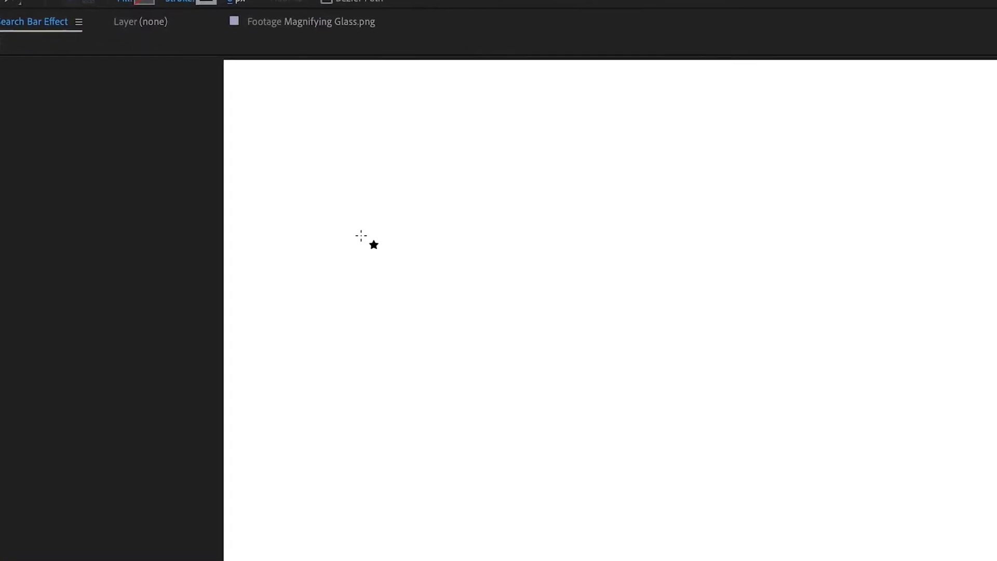
- Draw a rounded rectangle about 755 by 137 px and centre it horizontally and vertically in the composition
{"action": "mouse_move", "coordinate": [76, 204]}
{"action": "left_mouse_down"}
{"action": "mouse_move", "coordinate": [768, 322]}
{"action": "mouse_move", "coordinate": [757, 160]}
{"action": "mouse_move", "coordinate": [841, 357]}
{"action": "mouse_move", "coordinate": [818, 278]}
{"action": "mouse_move", "coordinate": [710, 267]}
{"action": "mouse_move", "coordinate": [715, 275]}
{"action": "mouse_move", "coordinate": [859, 258]}
{"action": "mouse_move", "coordinate": [661, 278]}
{"action": "mouse_move", "coordinate": [908, 265]}
{"action": "mouse_move", "coordinate": [911, 327]}
{"action": "mouse_move", "coordinate": [587, 335]}
{"action": "mouse_move", "coordinate": [752, 334]}
{"action": "left_mouse_up"}
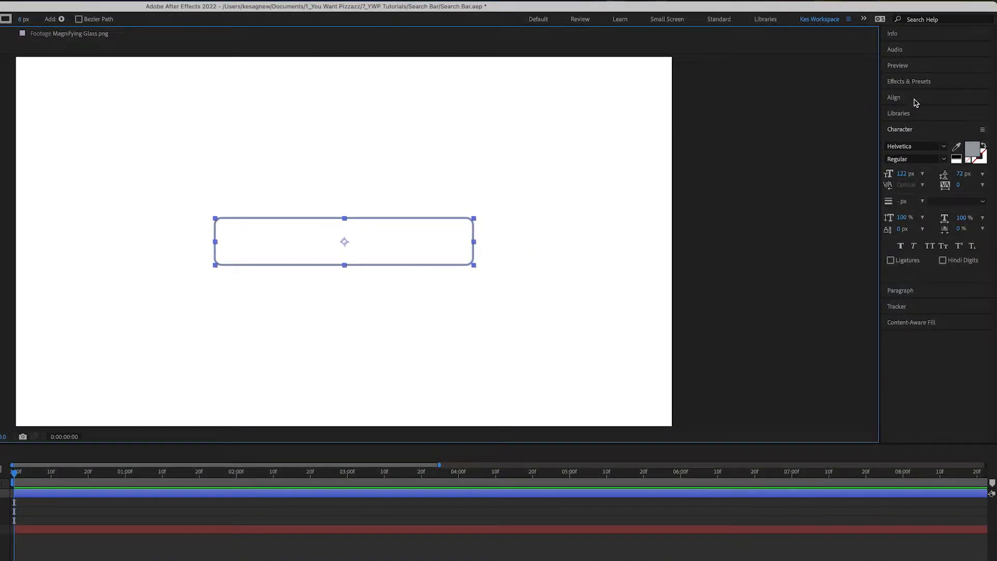
{"action": "left_click", "coordinate": [914, 99]}
{"action": "left_click", "coordinate": [909, 124]}
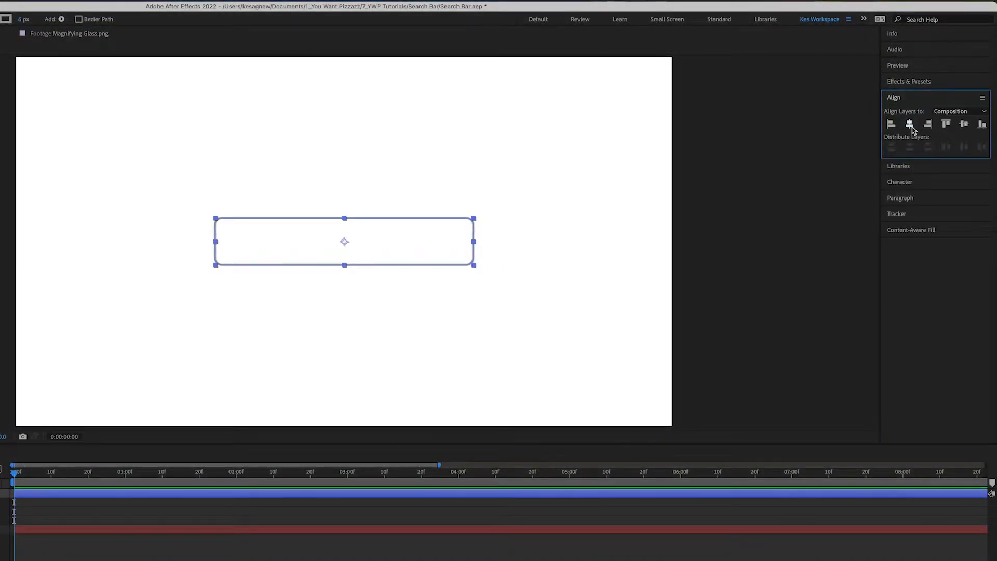
{"action": "left_click", "coordinate": [963, 125]}
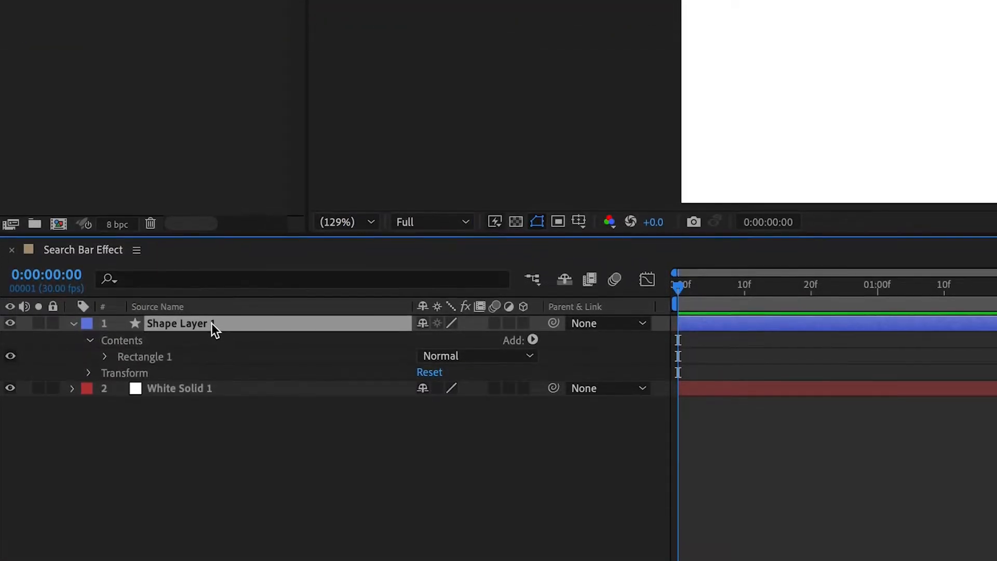
- Rename the new shape layer to Search Bar Outline
{"action": "right_click", "coordinate": [210, 324]}
{"action": "left_click", "coordinate": [276, 535]}
{"action": "type", "text": "Search Bar Outline"}
{"action": "key", "text": "Return"}
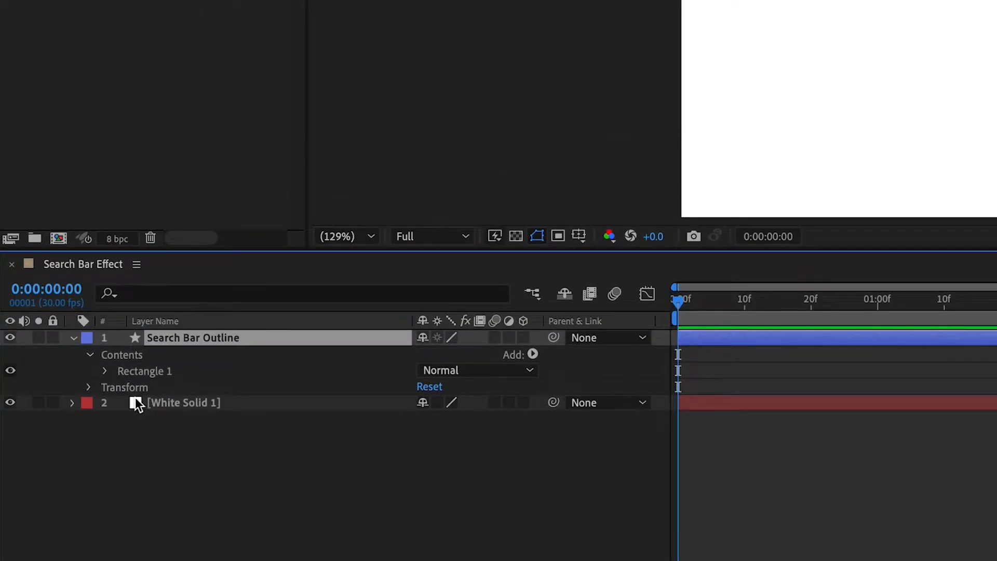
- Set the roundness of the outline's rectangle path to 60 and deselect the layer
{"action": "left_click", "coordinate": [106, 371]}
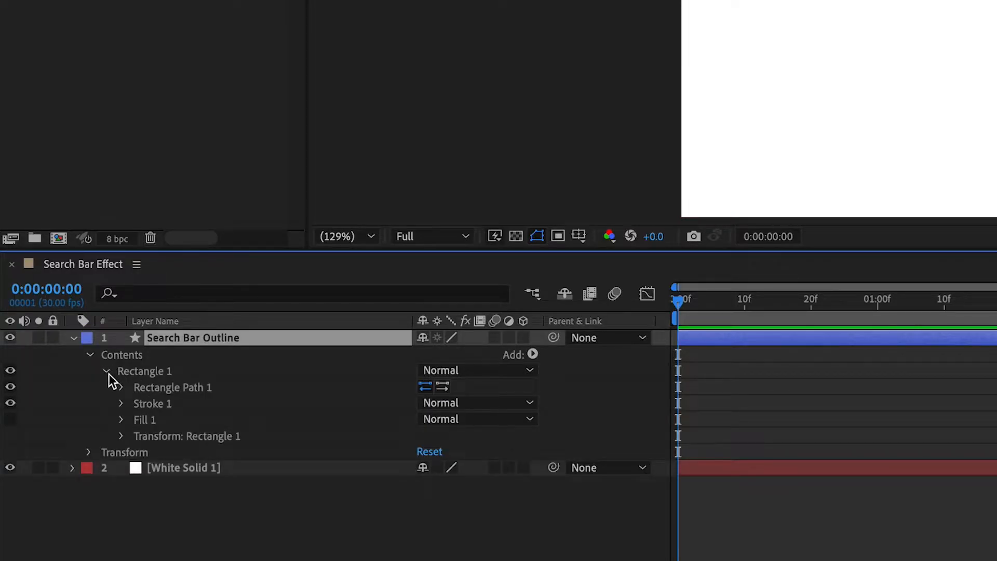
{"action": "left_click", "coordinate": [121, 388]}
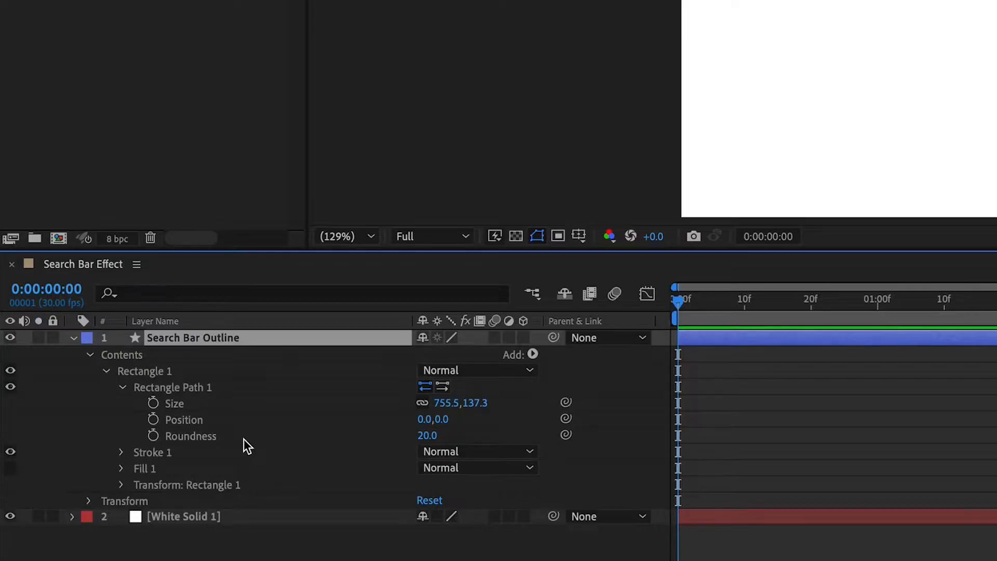
{"action": "left_click", "coordinate": [425, 435]}
{"action": "type", "text": "80"}
{"action": "key", "text": "Return"}
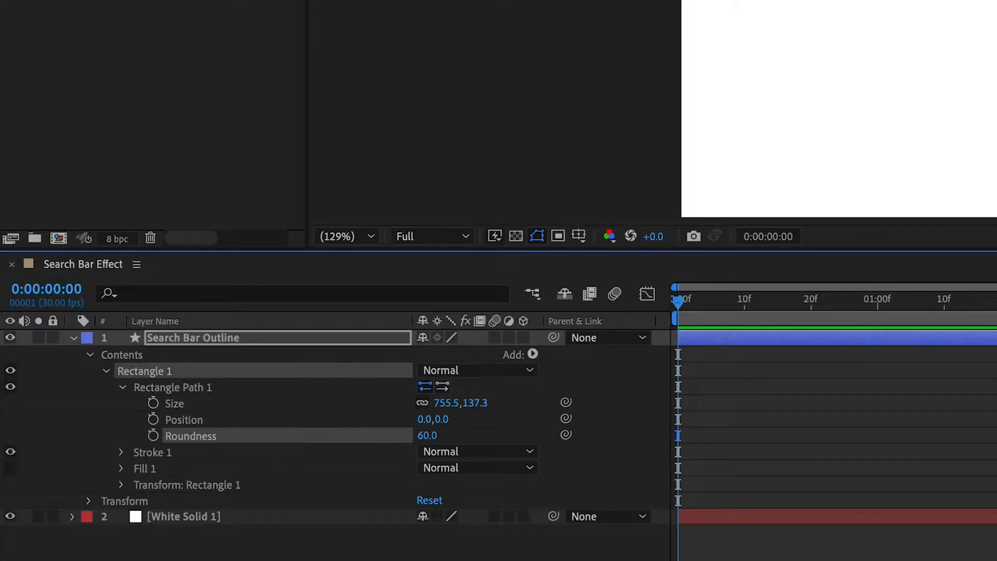
{"action": "left_click", "coordinate": [462, 547]}
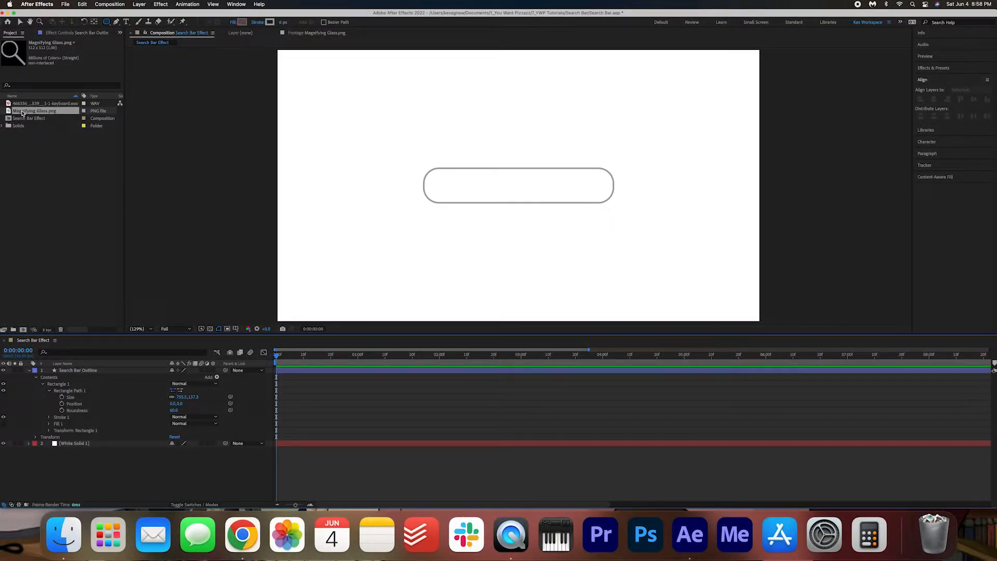
- Add Magnifying Glass.png as a layer above Search Bar Outline and scale it to 17%
{"action": "left_click_drag", "start_coordinate": [22, 113], "coordinate": [80, 372]}
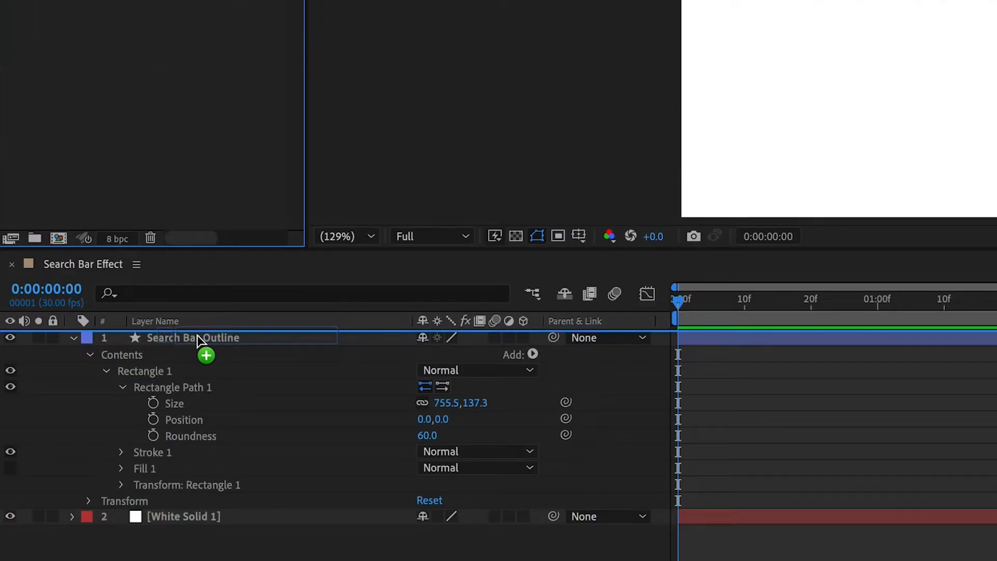
{"action": "left_click_drag", "start_coordinate": [197, 336], "coordinate": [197, 336]}
{"action": "key", "text": "s"}
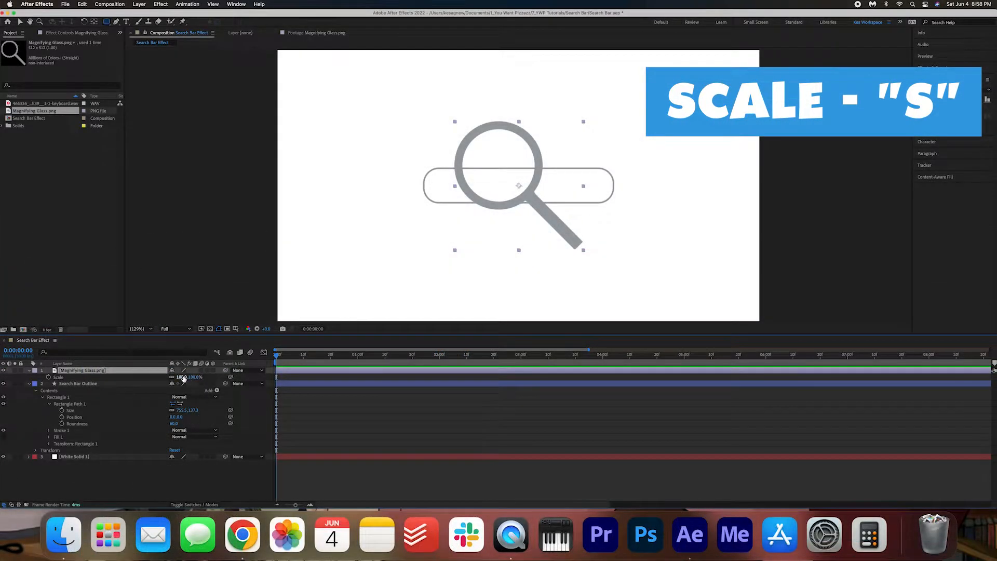
{"action": "left_click_drag", "start_coordinate": [451, 354], "coordinate": [381, 351]}
{"action": "left_click_drag", "start_coordinate": [154, 375], "coordinate": [137, 375]}
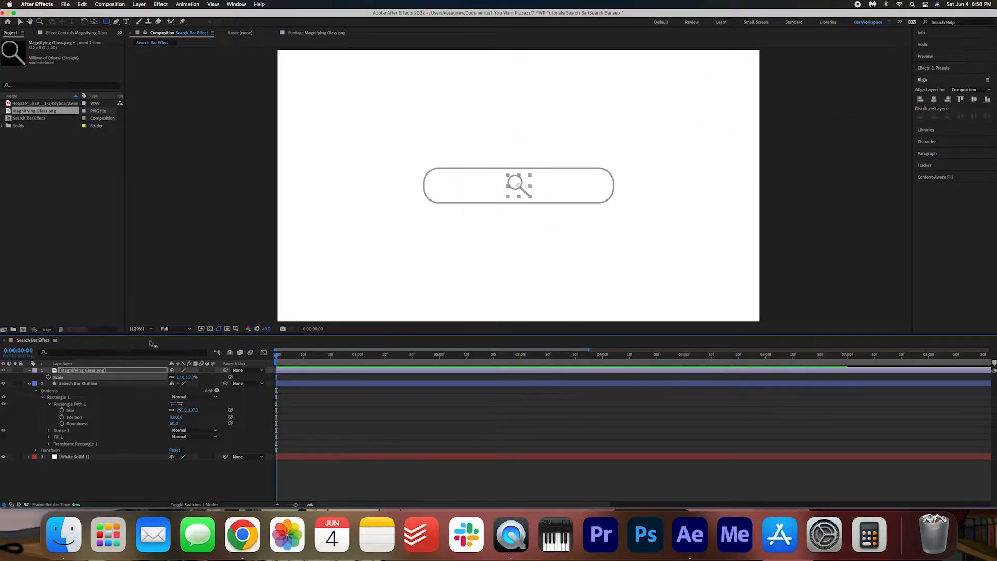
- Move the magnifying glass inside the left end of the search bar outline and deselect it
{"action": "left_click", "coordinate": [19, 22]}
{"action": "left_click_drag", "start_coordinate": [524, 190], "coordinate": [450, 188]}
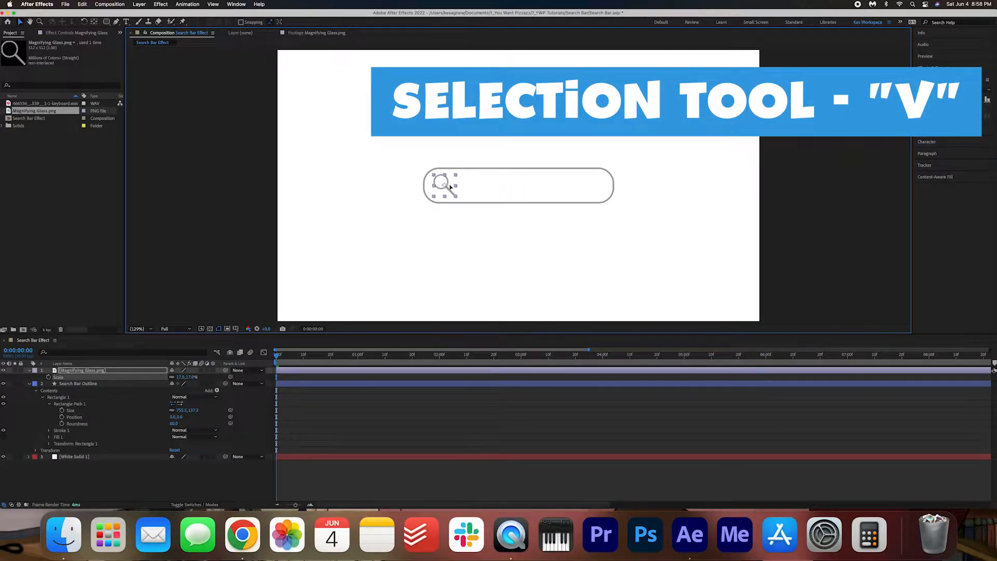
{"action": "left_click", "coordinate": [216, 481]}
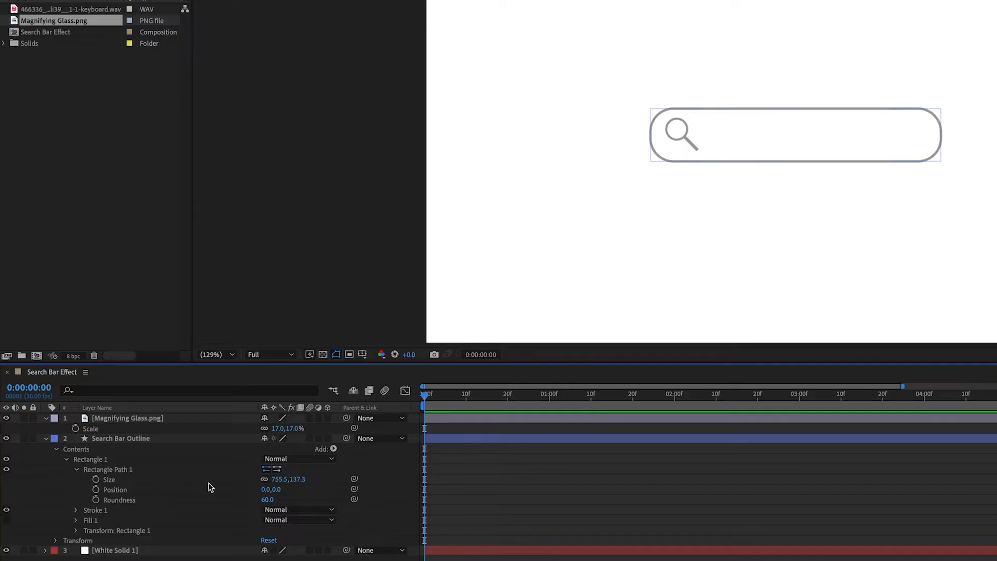
- Try widening the search bar outline's rectangle path with its size proportions unlinked
{"action": "left_click", "coordinate": [265, 481]}
{"action": "left_click_drag", "start_coordinate": [280, 480], "coordinate": [343, 479]}
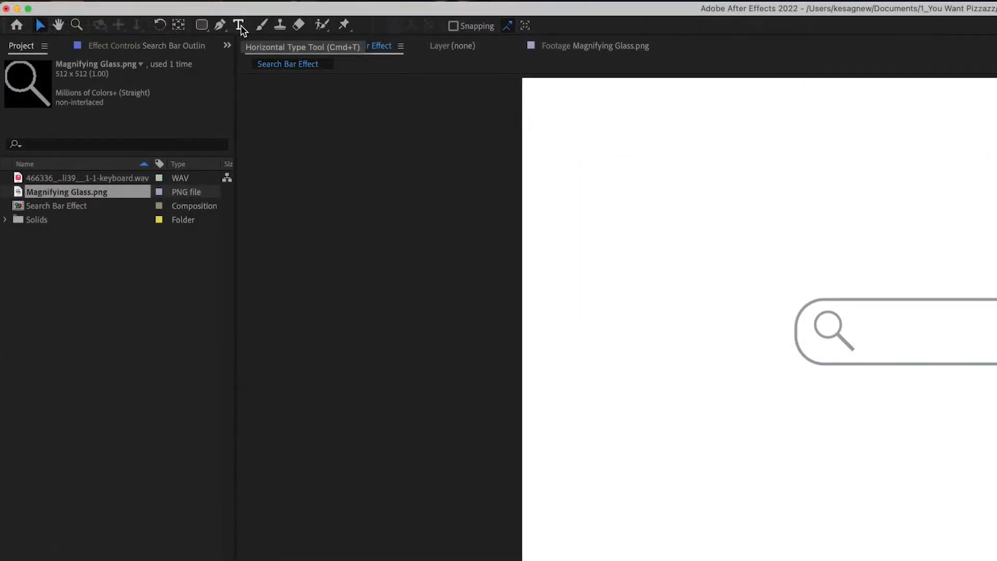
- Add a text layer reading "Why is the sky blue?" below the search bar
{"action": "left_click", "coordinate": [240, 26]}
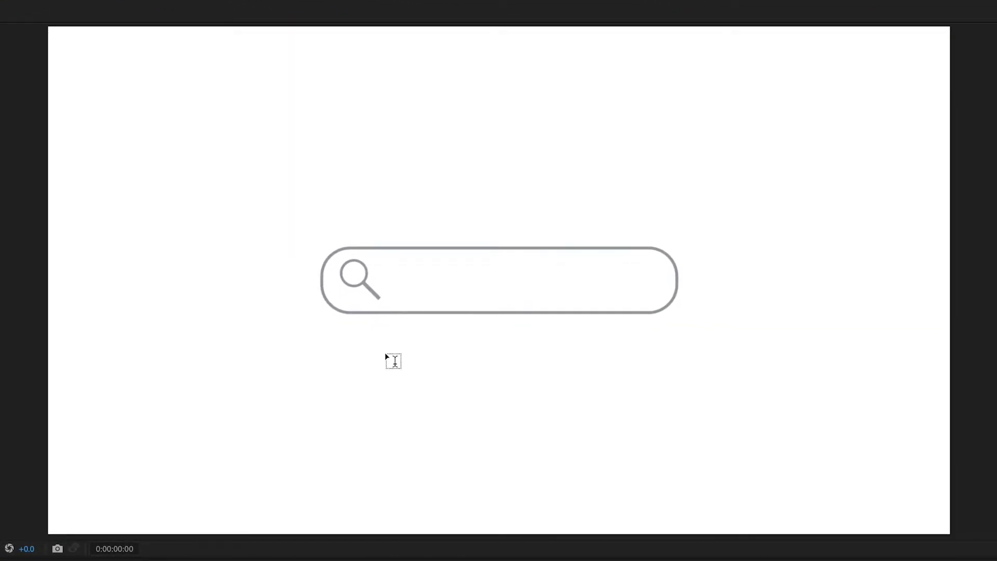
{"action": "left_click", "coordinate": [386, 356]}
{"action": "type", "text": "Why is the sc"}
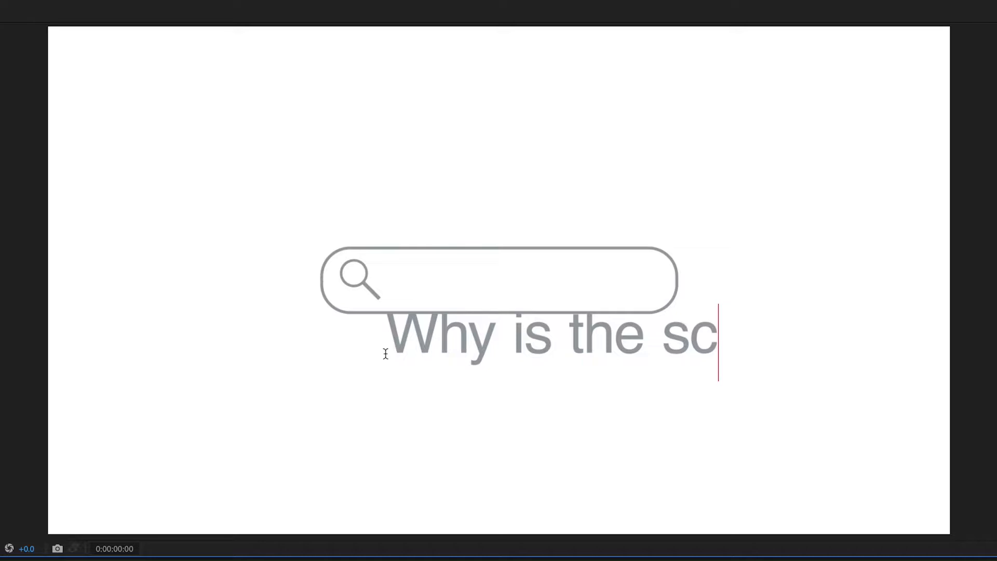
{"action": "key", "text": "BackSpace"}
{"action": "type", "text": "ky blue?"}
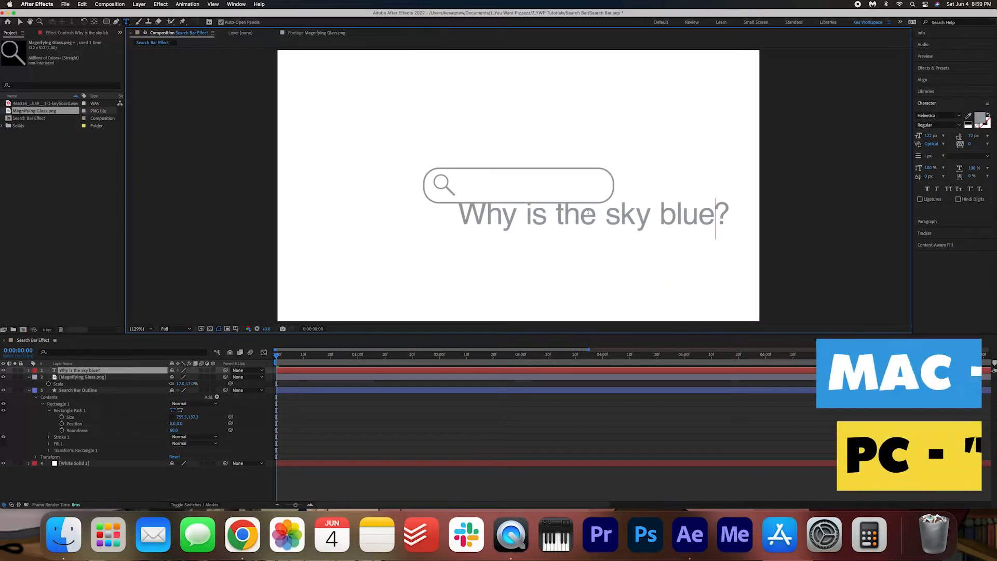
- Make the whole search text black and reduce its font size to 61 px
{"action": "key", "text": "super+a"}
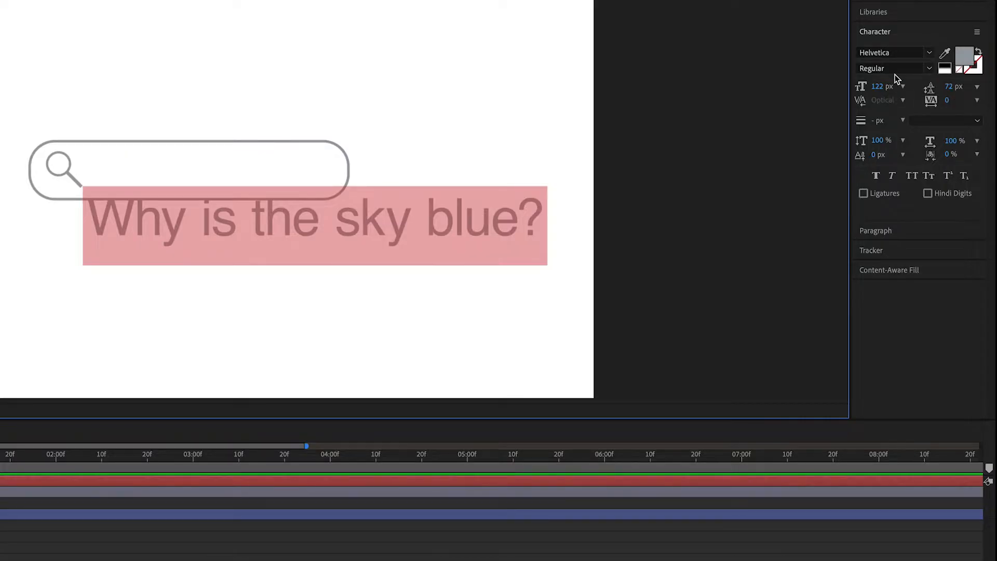
{"action": "left_click", "coordinate": [967, 57]}
{"action": "left_click_drag", "start_coordinate": [345, 100], "coordinate": [178, 262]}
{"action": "left_click", "coordinate": [571, 36]}
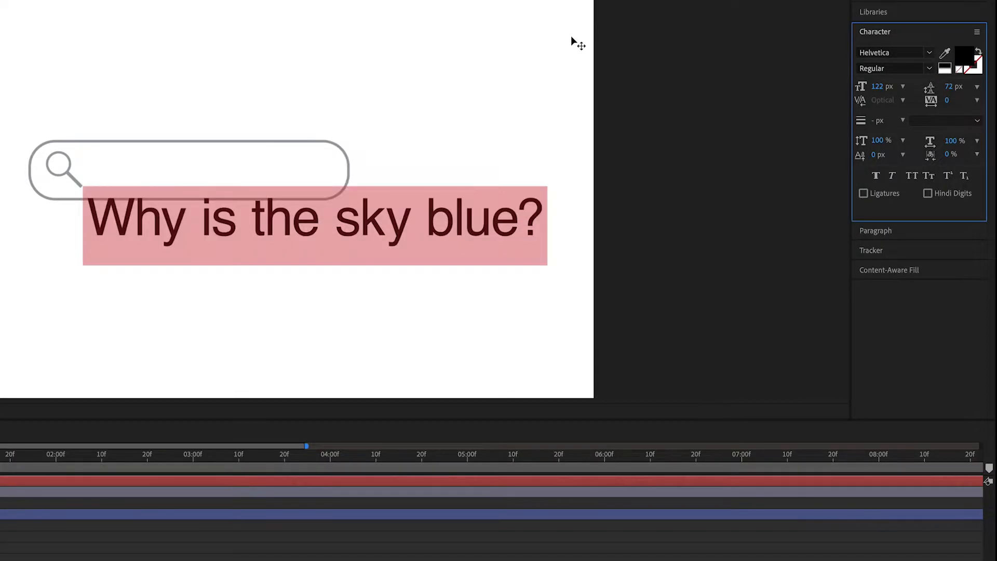
{"action": "left_click_drag", "start_coordinate": [879, 89], "coordinate": [854, 86]}
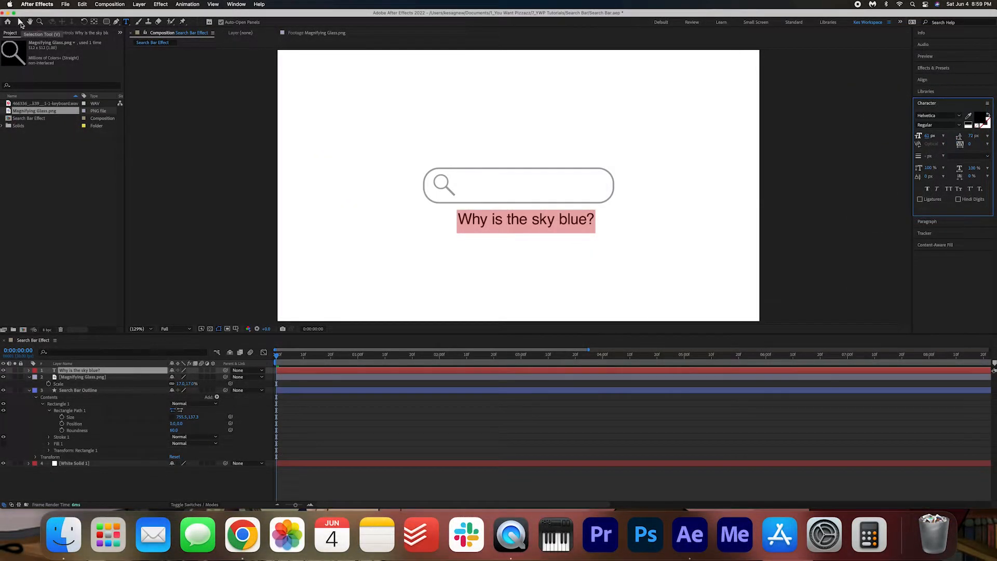
- Move the text inside the search bar, just right of the magnifying glass, and deselect it
{"action": "left_click", "coordinate": [20, 23]}
{"action": "left_click_drag", "start_coordinate": [526, 225], "coordinate": [528, 191]}
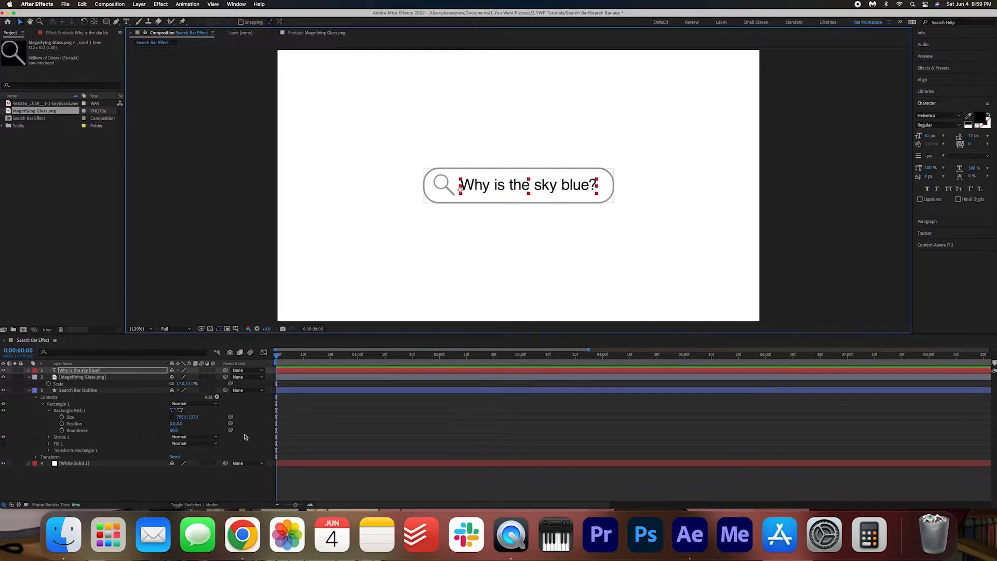
{"action": "left_click", "coordinate": [203, 486]}
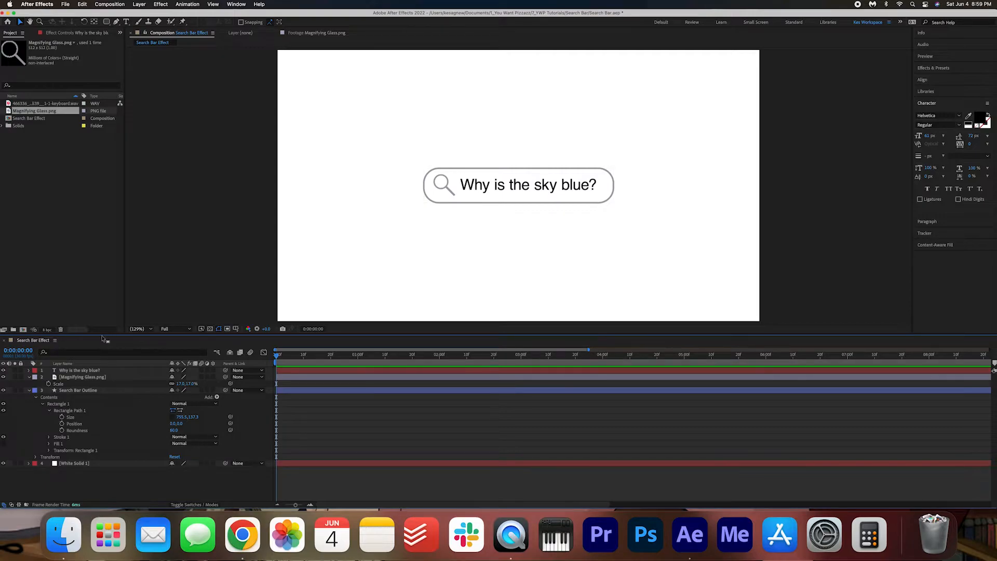
- Apply the Typewriter animation preset to the "Why is the sky blue?" text layer
{"action": "left_click", "coordinate": [100, 373]}
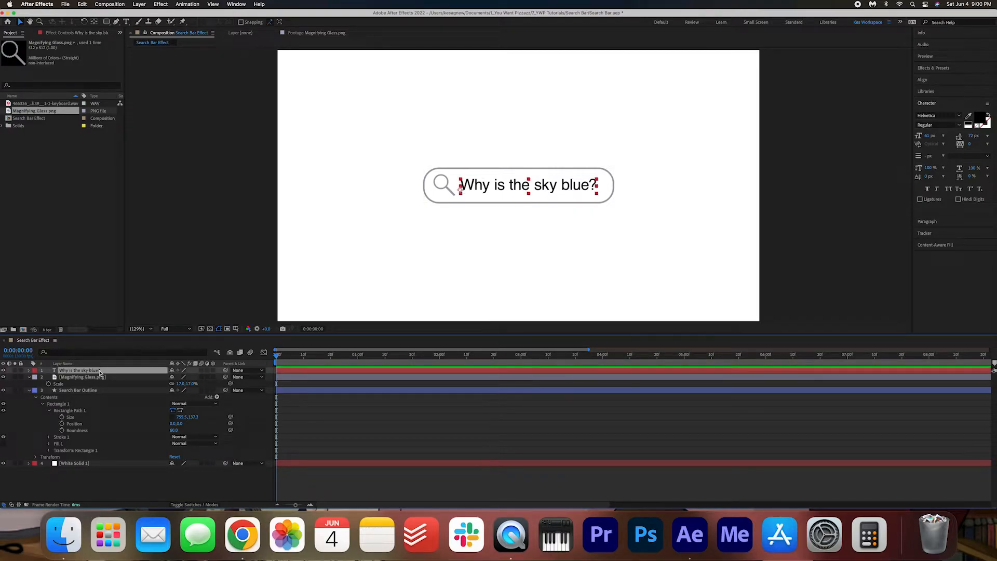
{"action": "left_click", "coordinate": [962, 70]}
{"action": "left_click", "coordinate": [951, 78]}
{"action": "type", "text": "typewriter"}
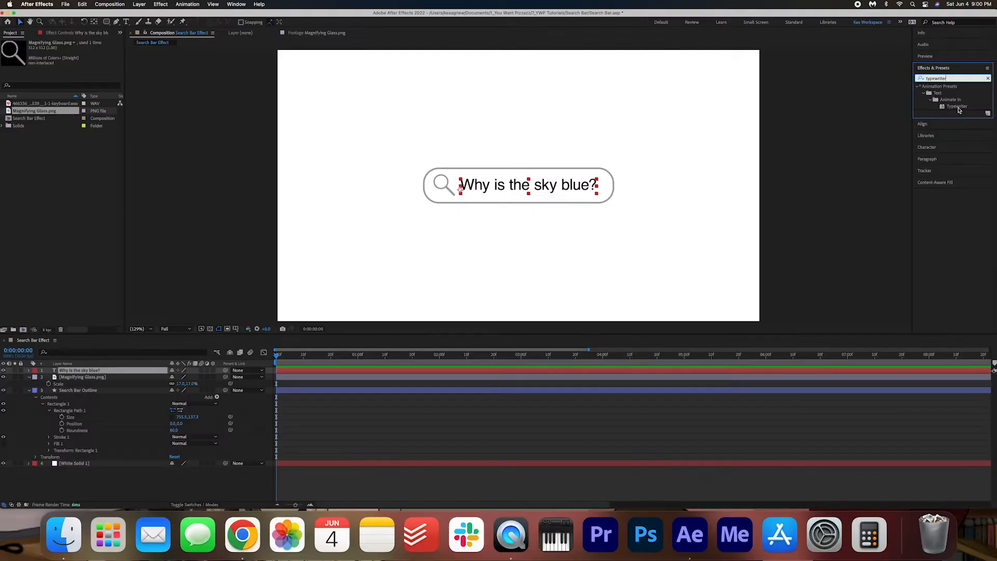
{"action": "double_click", "coordinate": [915, 211]}
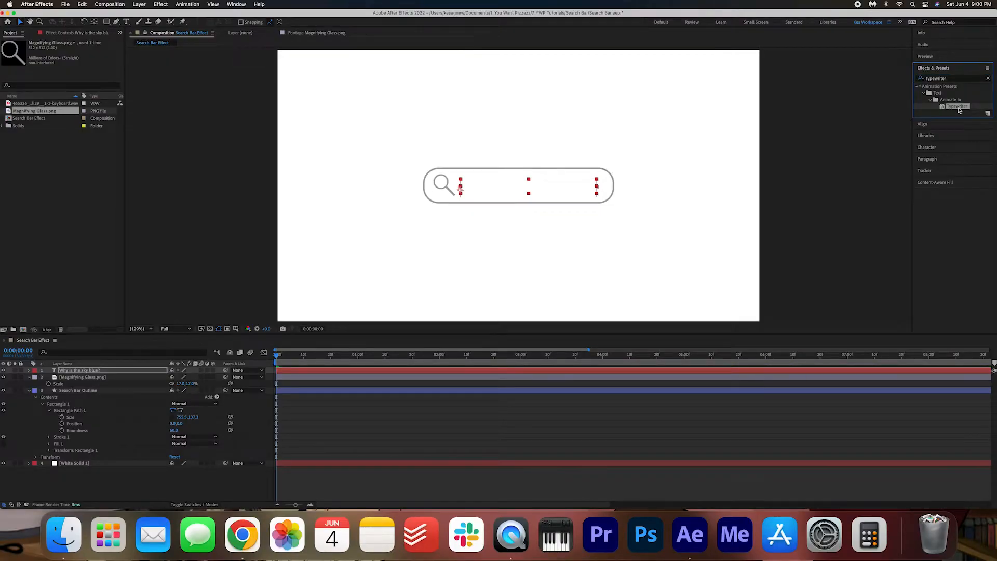
- Reveal the text layer's keyframes and play back the typing animation to check its speed
{"action": "left_click", "coordinate": [102, 373]}
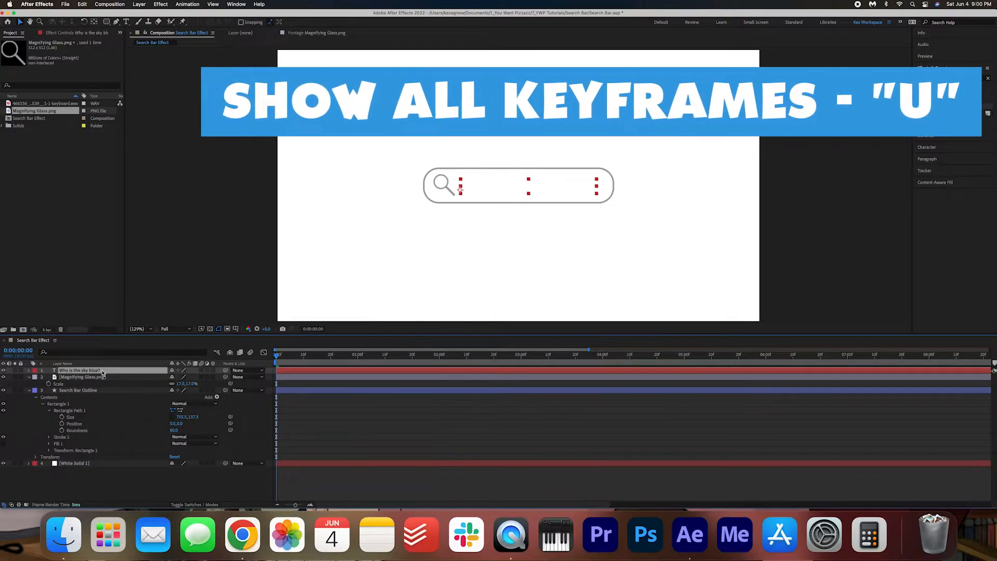
{"action": "key", "text": "u"}
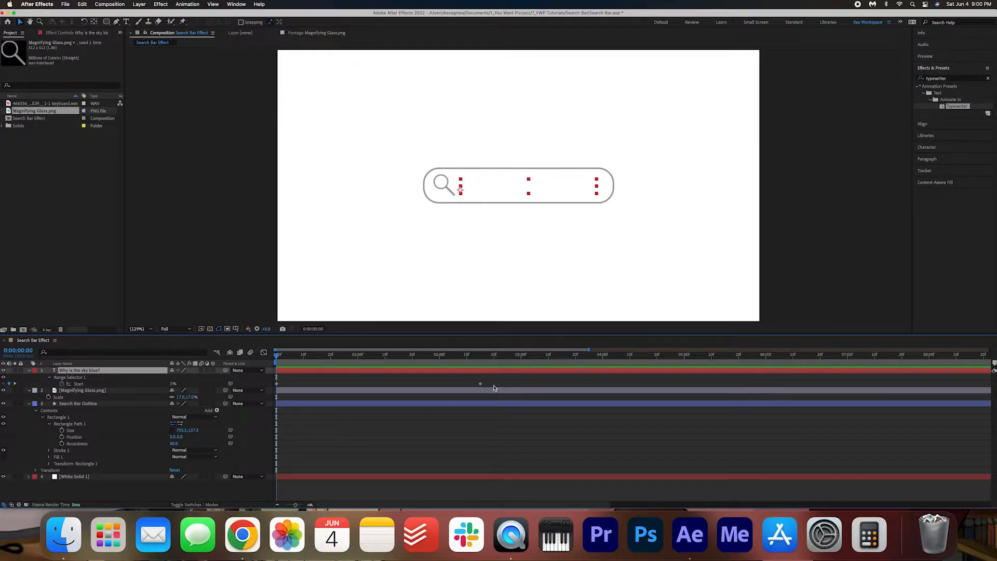
{"action": "key", "text": "space"}
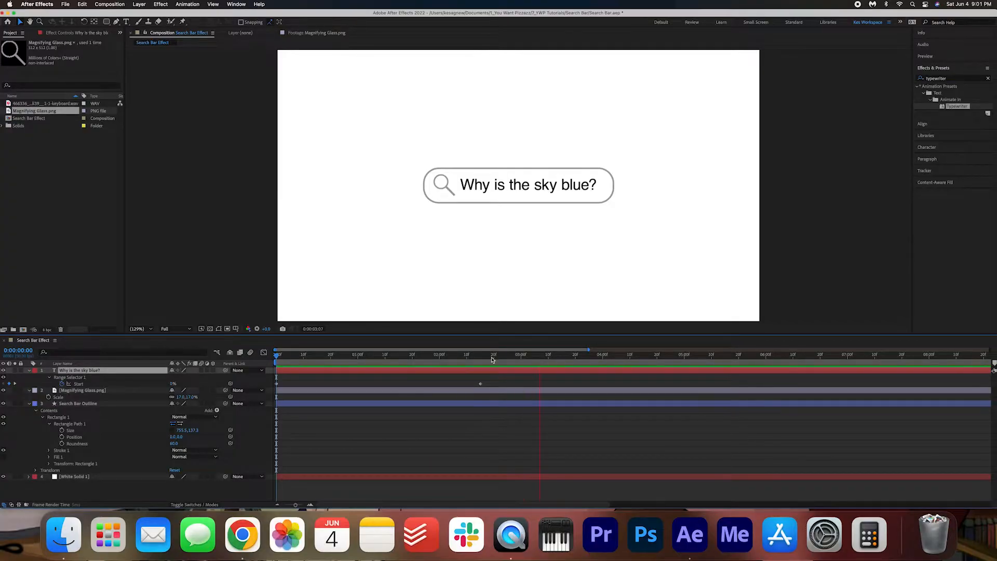
{"action": "key", "text": "space"}
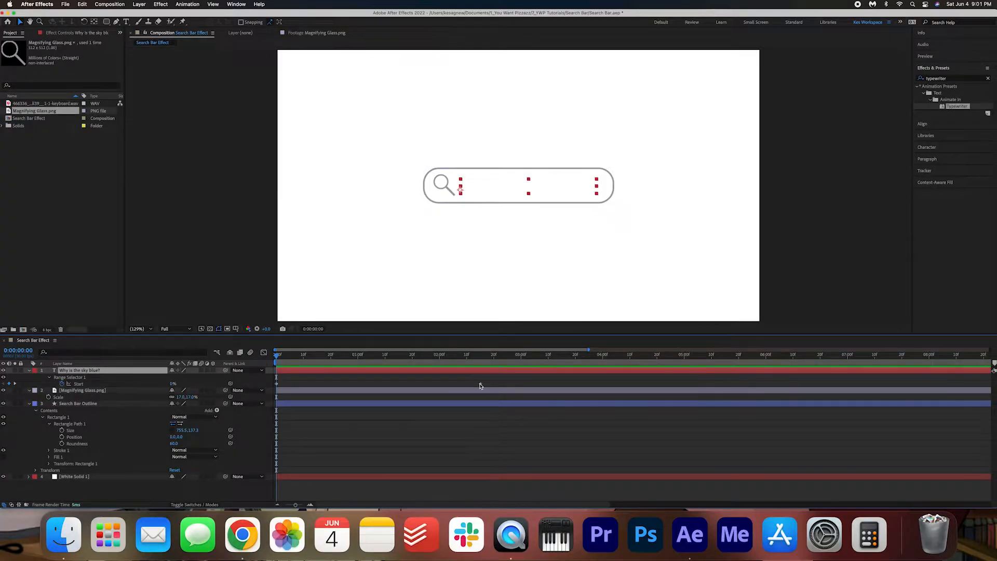
- Retime the typing animation by moving the end keyframe of the text's Start value to 0:00:02:20
{"action": "left_click_drag", "start_coordinate": [480, 385], "coordinate": [823, 395]}
{"action": "left_click_drag", "start_coordinate": [715, 380], "coordinate": [494, 387]}
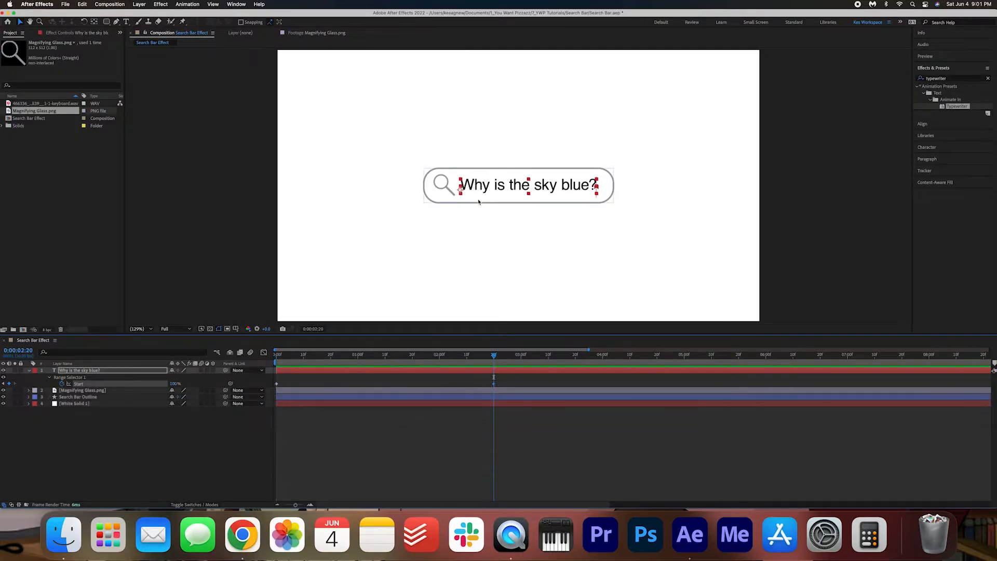
- Deselect the text and prepare the Pen tool with a 3 px black (000000) stroke
{"action": "scroll", "coordinate": [479, 202], "scroll_direction": "up", "scroll_amount": 2}
{"action": "left_click", "coordinate": [478, 202]}
{"action": "left_click", "coordinate": [116, 22]}
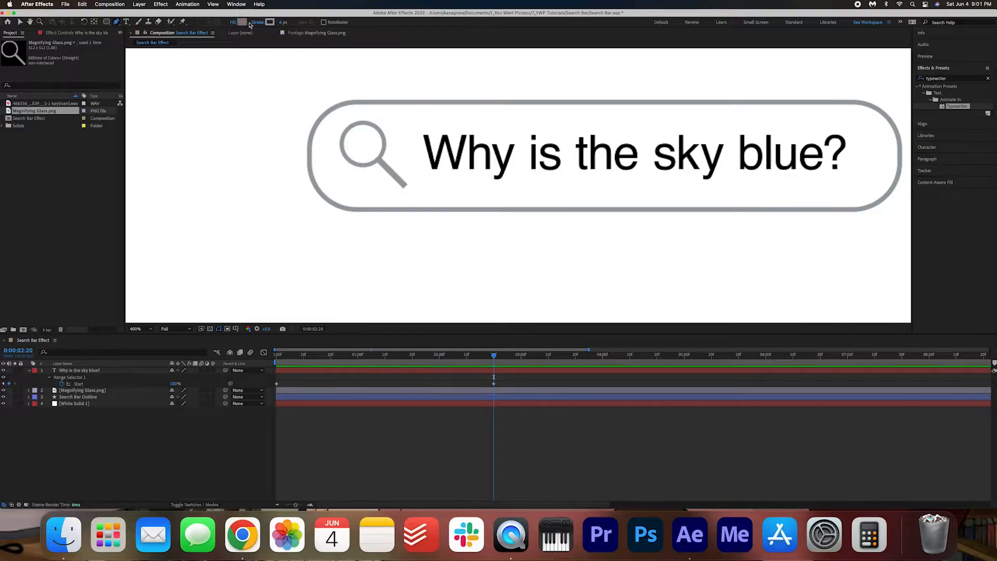
{"action": "left_click", "coordinate": [240, 24]}
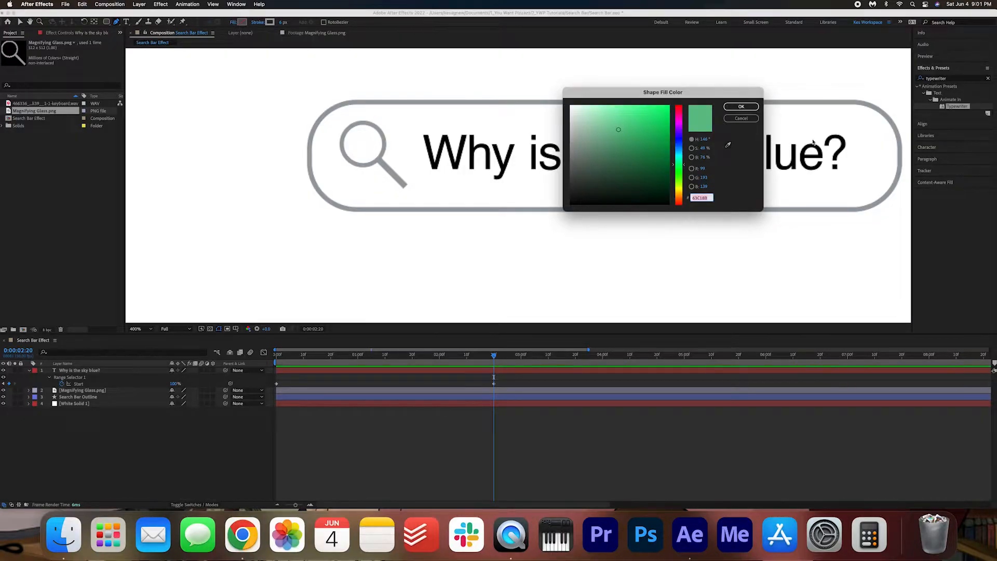
{"action": "left_click", "coordinate": [743, 121]}
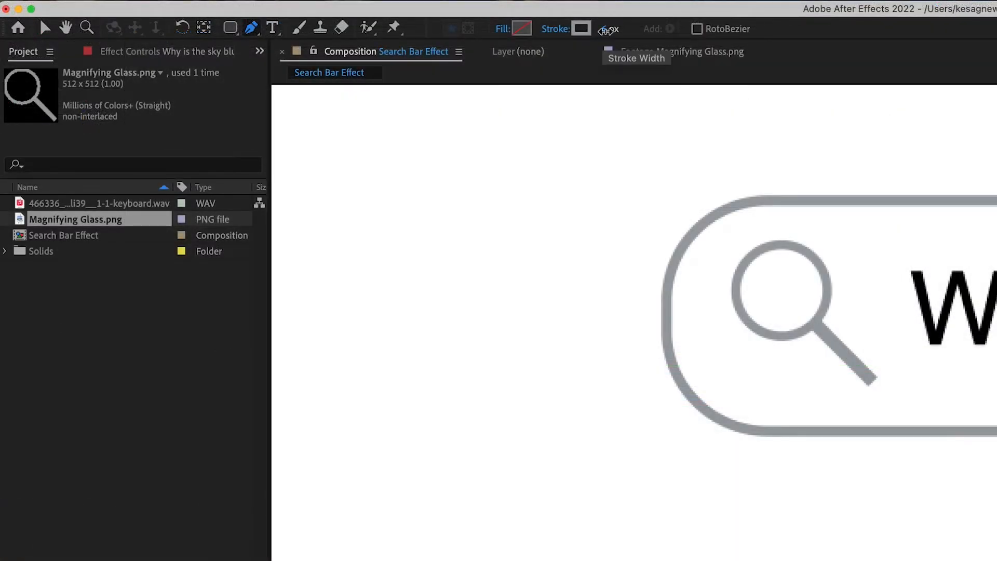
{"action": "left_click", "coordinate": [281, 24]}
{"action": "type", "text": "3"}
{"action": "key", "text": "Return"}
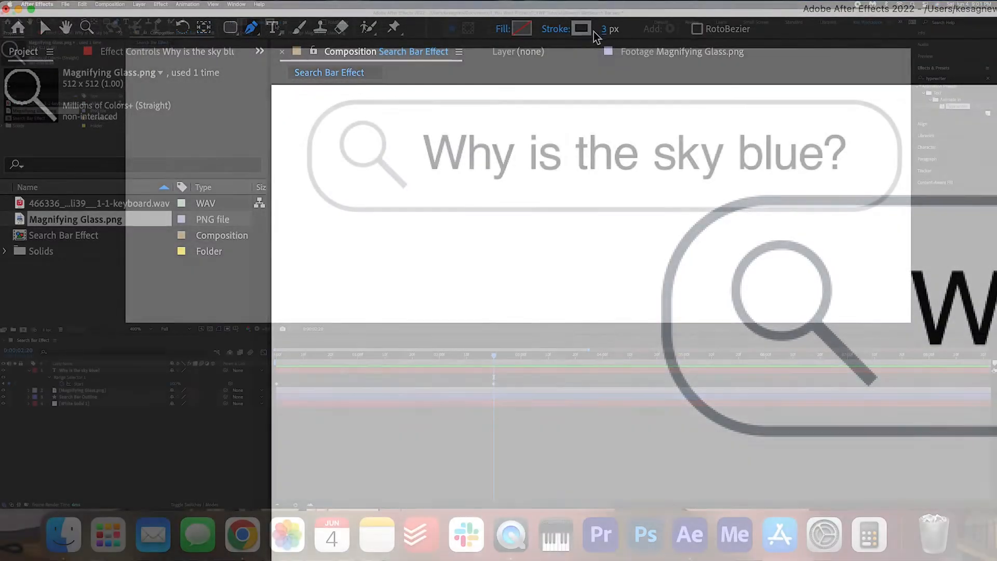
{"action": "left_click", "coordinate": [581, 29]}
{"action": "left_click_drag", "start_coordinate": [603, 104], "coordinate": [517, 235]}
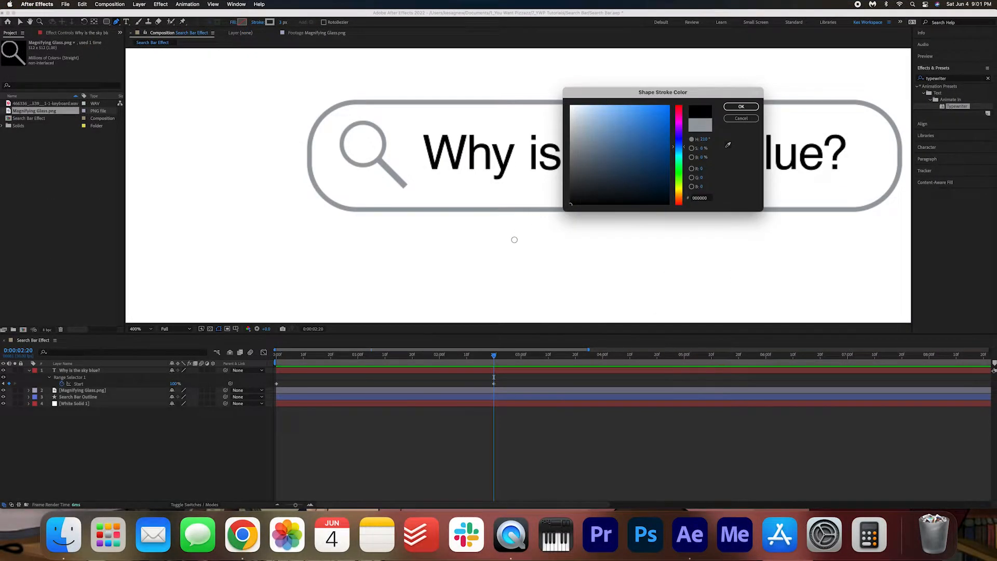
{"action": "left_click", "coordinate": [742, 107]}
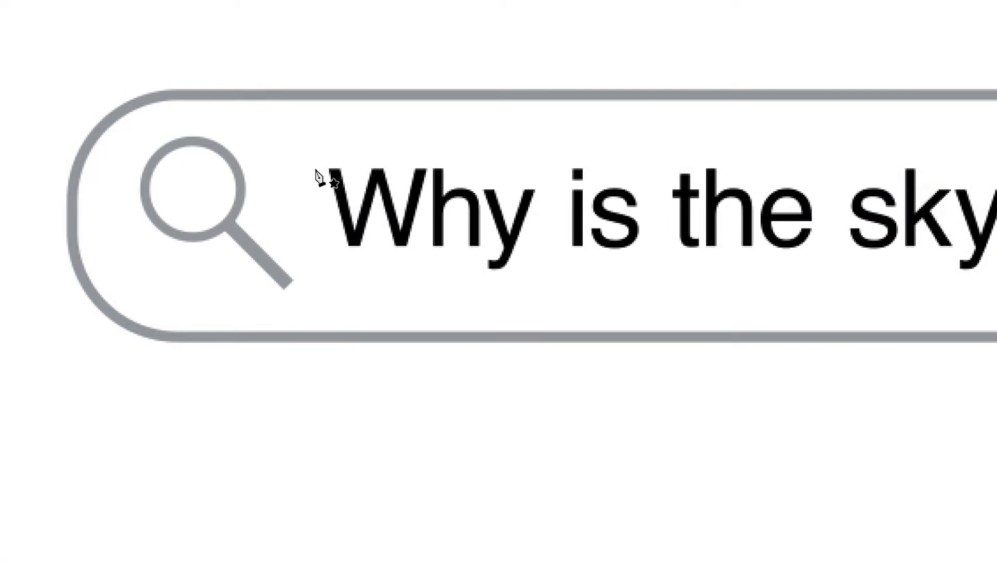
- Draw a vertical cursor line as tall as the capital W just before the word "Why", and expand its shape contents
{"action": "left_click", "coordinate": [315, 169]}
{"action": "left_click", "coordinate": [314, 244]}
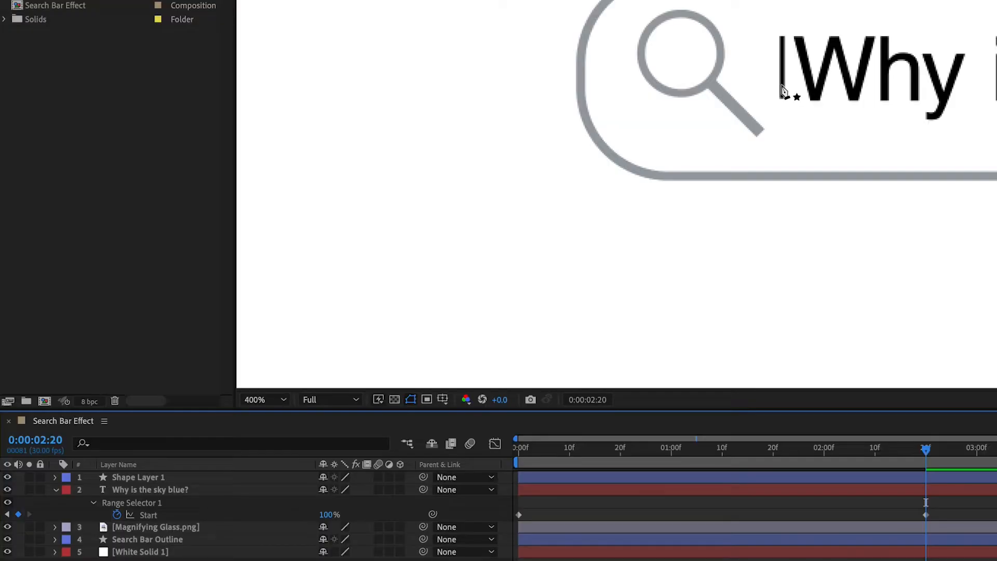
{"action": "left_click", "coordinate": [56, 478]}
{"action": "left_click", "coordinate": [69, 491]}
{"action": "left_click", "coordinate": [81, 502]}
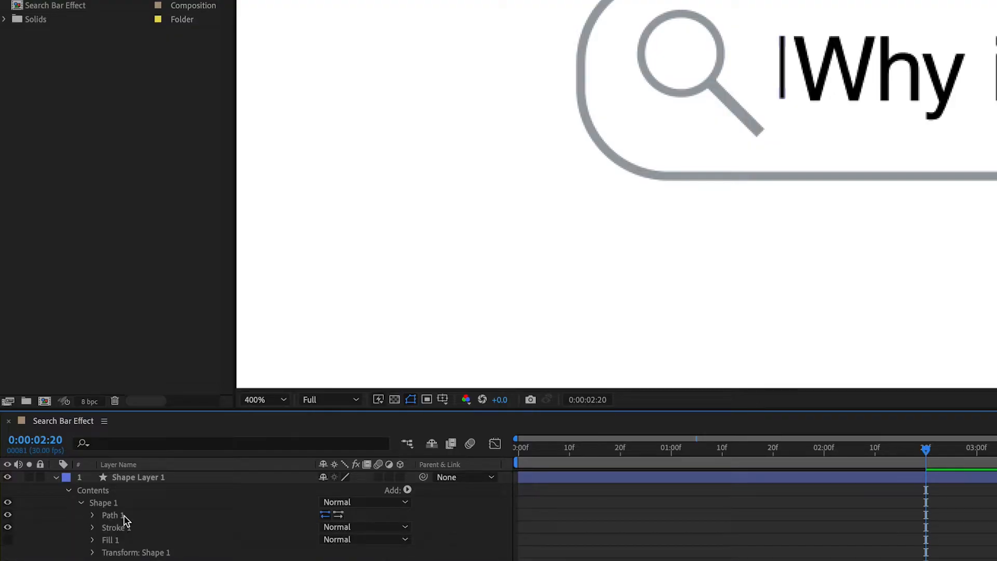
{"action": "left_click", "coordinate": [125, 517]}
{"action": "left_click", "coordinate": [784, 100]}
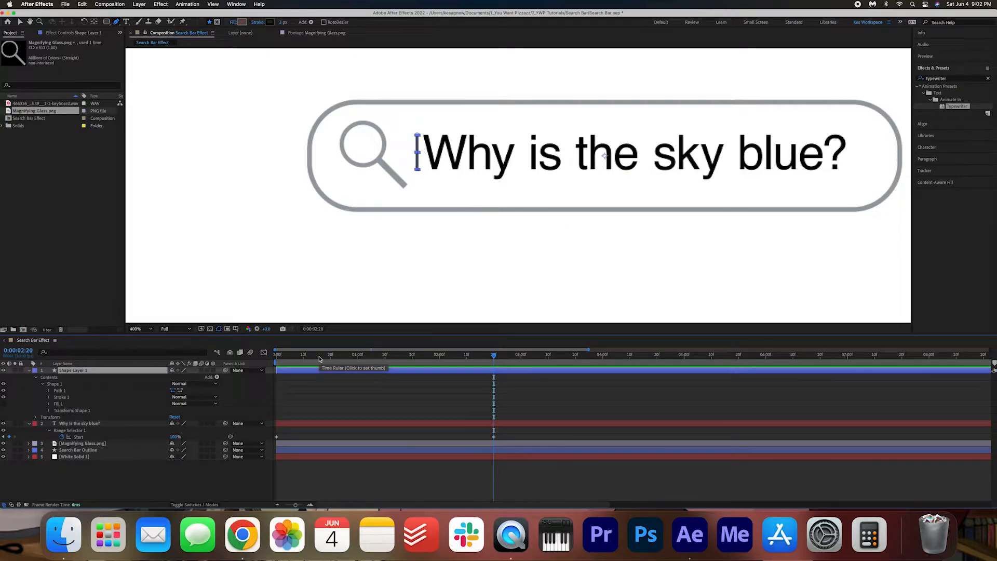
- Return to the first frame and reveal the Position property of the cursor line's layer
{"action": "key", "text": "Home"}
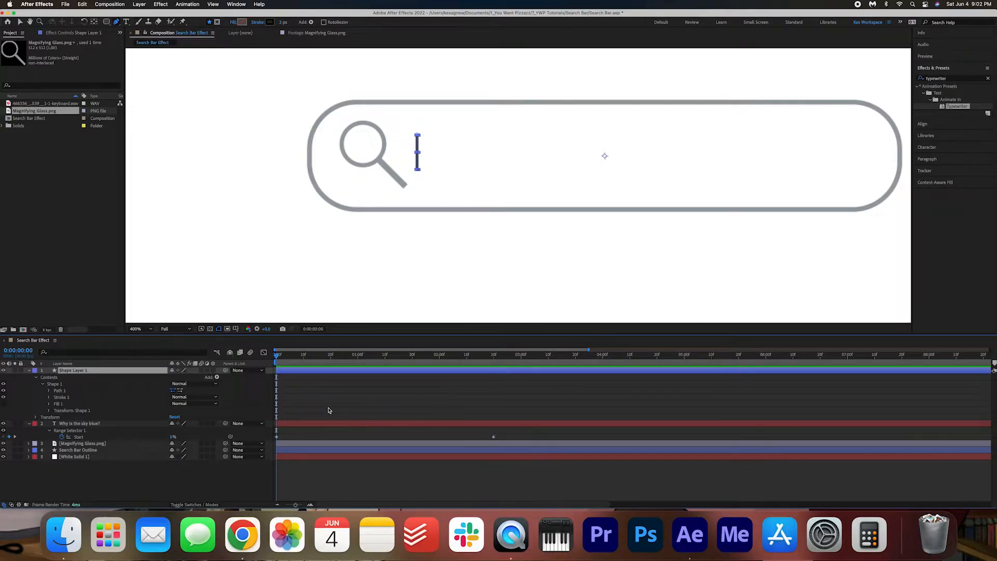
{"action": "left_click", "coordinate": [328, 410]}
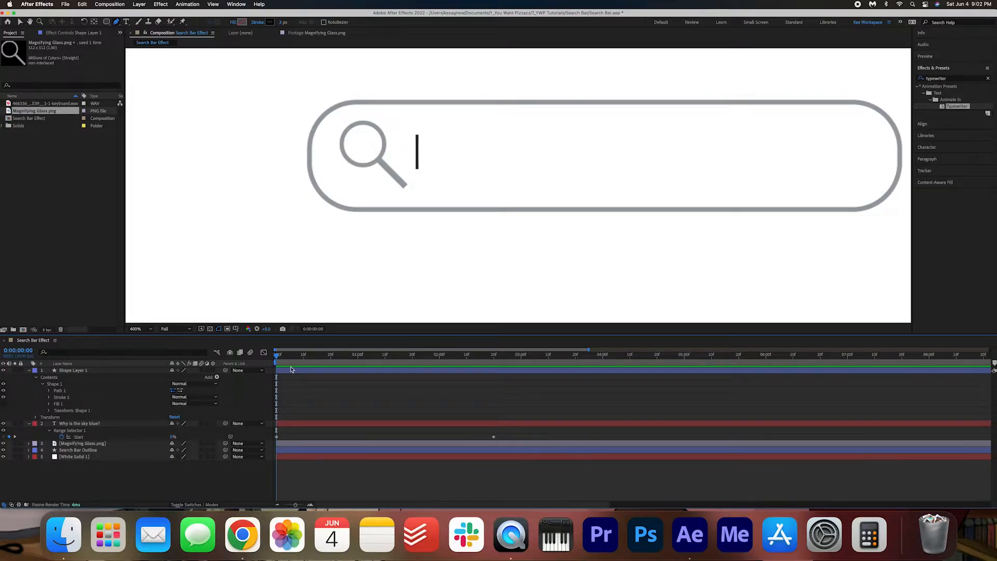
{"action": "left_click", "coordinate": [290, 369]}
{"action": "key", "text": "p"}
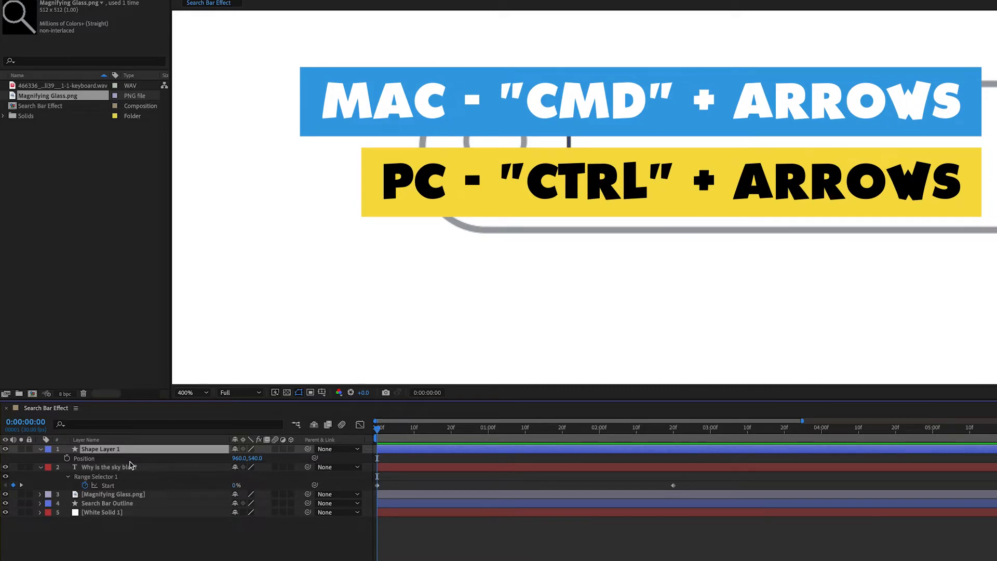
- Step through the opening frames to check when the first letter appears, and return to 0:00:00:00
{"action": "key", "text": "super+Right"}
{"action": "key", "text": "super+Right"}
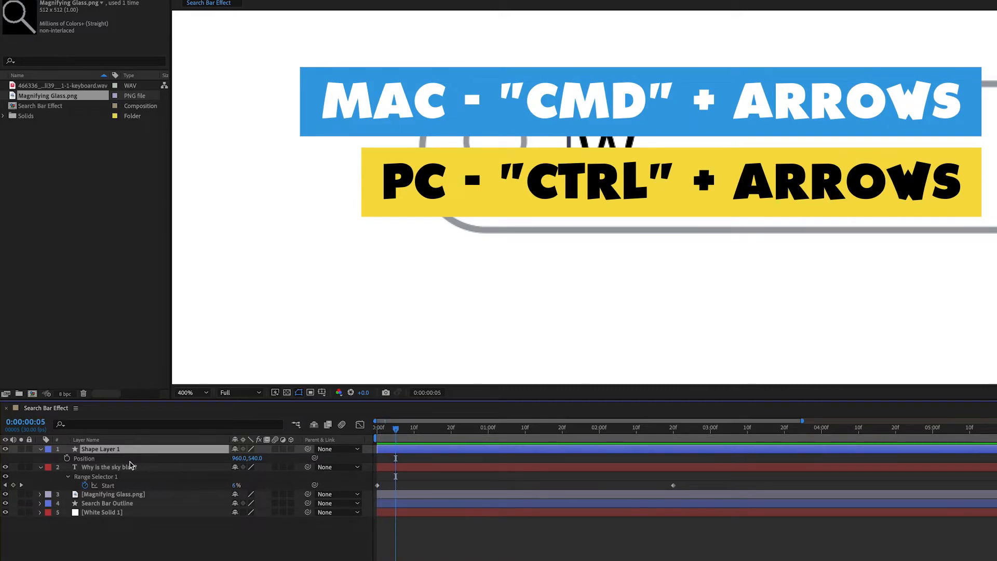
{"action": "key", "text": "super+Left"}
{"action": "key", "text": "super+Left"}
{"action": "key", "text": "super+Right"}
{"action": "key", "text": "super+Right"}
{"action": "key", "text": "super+Right"}
{"action": "key", "text": "super+Right"}
{"action": "key", "text": "super+Left"}
{"action": "key", "text": "super+Left"}
{"action": "key", "text": "super+Left"}
{"action": "key", "text": "super+Left"}
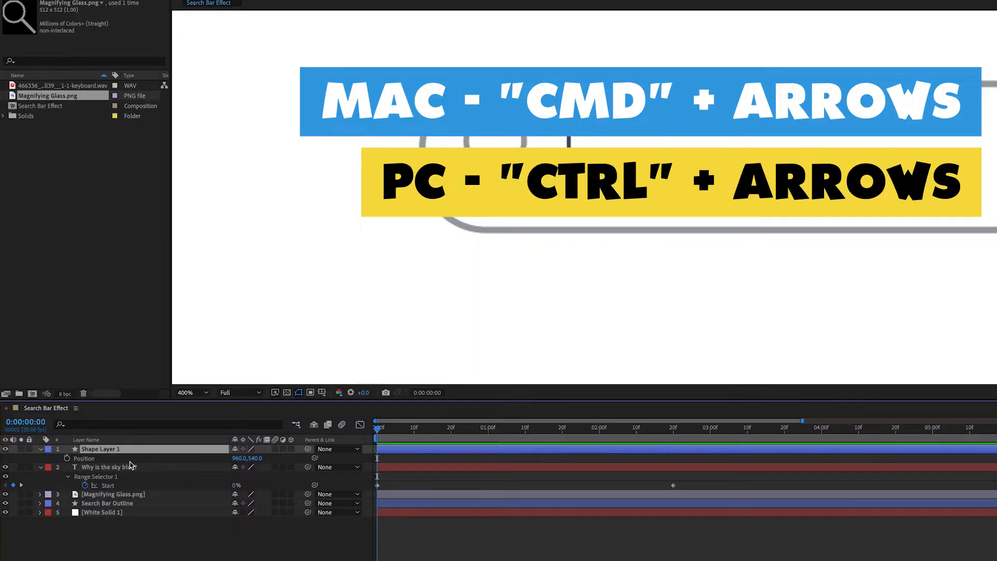
- Start Position keyframes for the cursor line at 0:00:00:01 and set its X position to 1030 at 0:00:00:02, just after the W
{"action": "key", "text": "super+Right"}
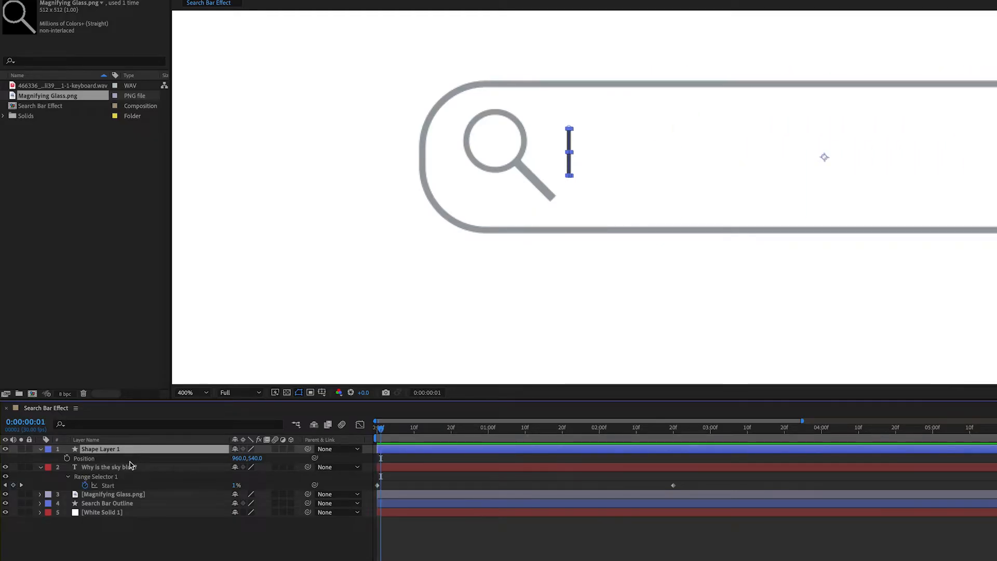
{"action": "key", "text": "super+Right"}
{"action": "key", "text": "super+Left"}
{"action": "left_click", "coordinate": [67, 458]}
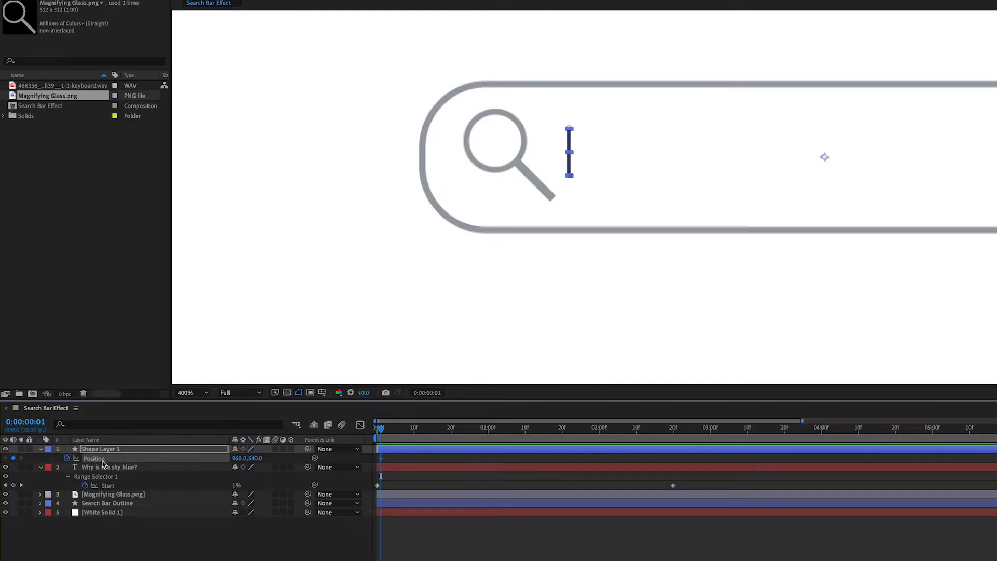
{"action": "key", "text": "super+Right"}
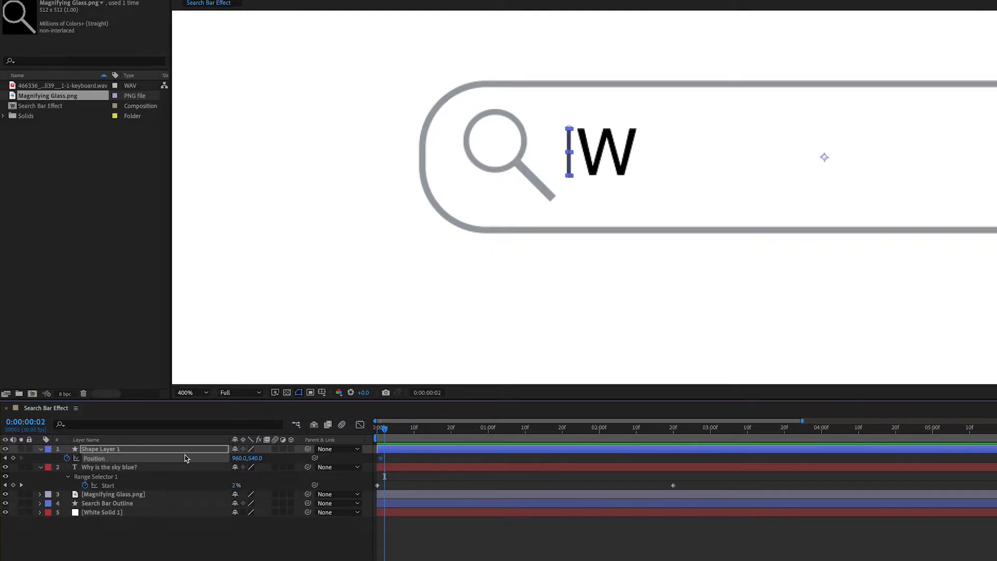
{"action": "left_click_drag", "start_coordinate": [236, 457], "coordinate": [270, 454]}
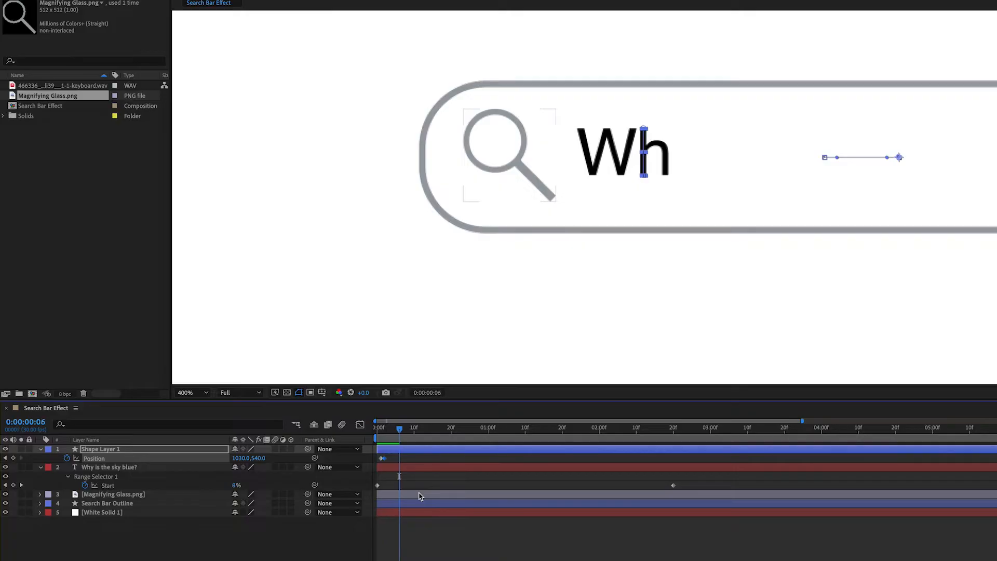
- Hold the cursor line with a repeated Position keyframe at 0:00:00:05 and set its X position to 1060 at 0:00:00:06
{"action": "key", "text": "Page_Up"}
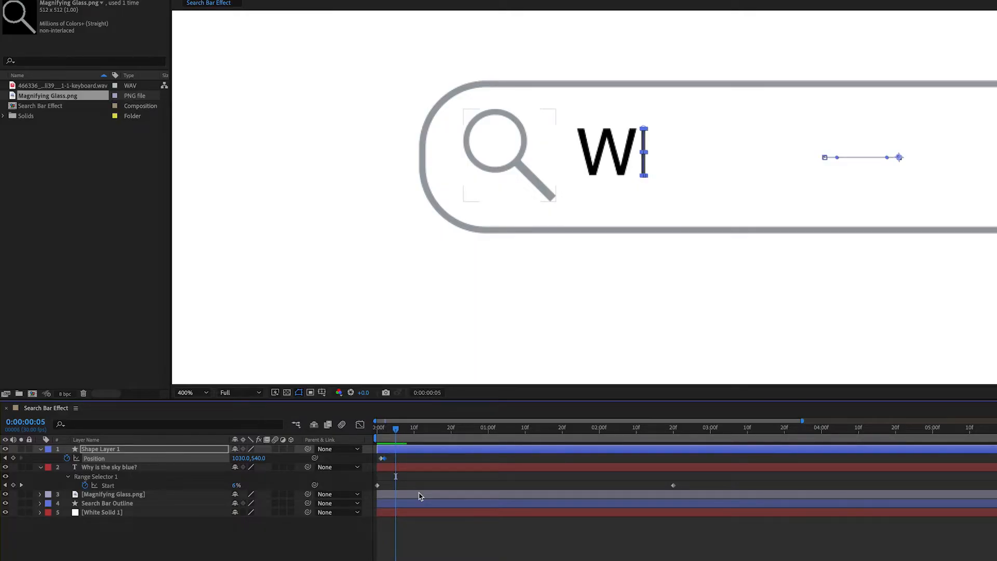
{"action": "left_click", "coordinate": [383, 459]}
{"action": "key", "text": "Page_Down"}
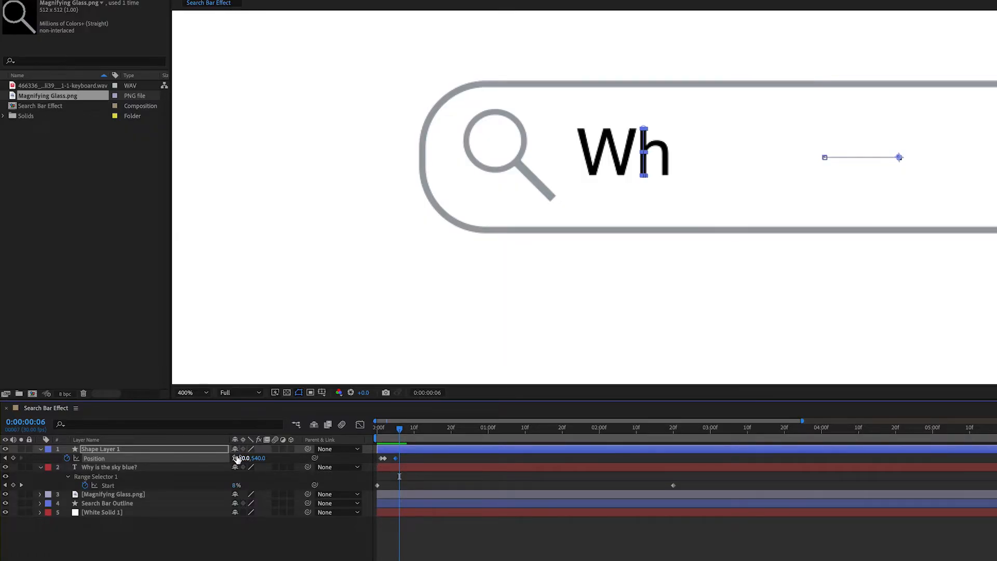
{"action": "left_click_drag", "start_coordinate": [241, 457], "coordinate": [251, 457]}
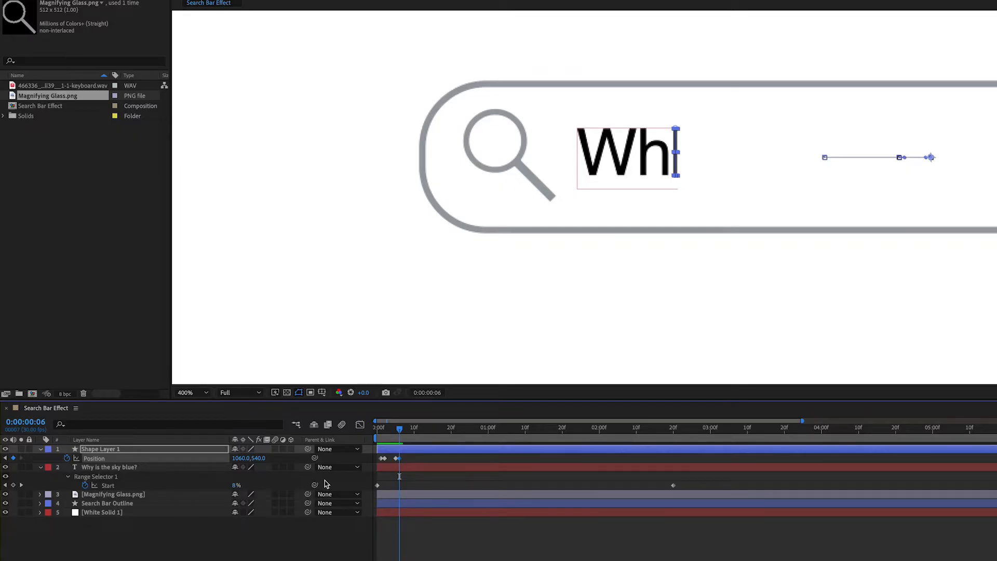
- Hold the cursor line's position with a keyframe at 0:00:00:09 and move it past the "y" of "Why" at 0:00:00:10
{"action": "key", "text": "Page_Down"}
{"action": "key", "text": "Page_Down"}
{"action": "key", "text": "Page_Down"}
{"action": "key", "text": "Page_Down"}
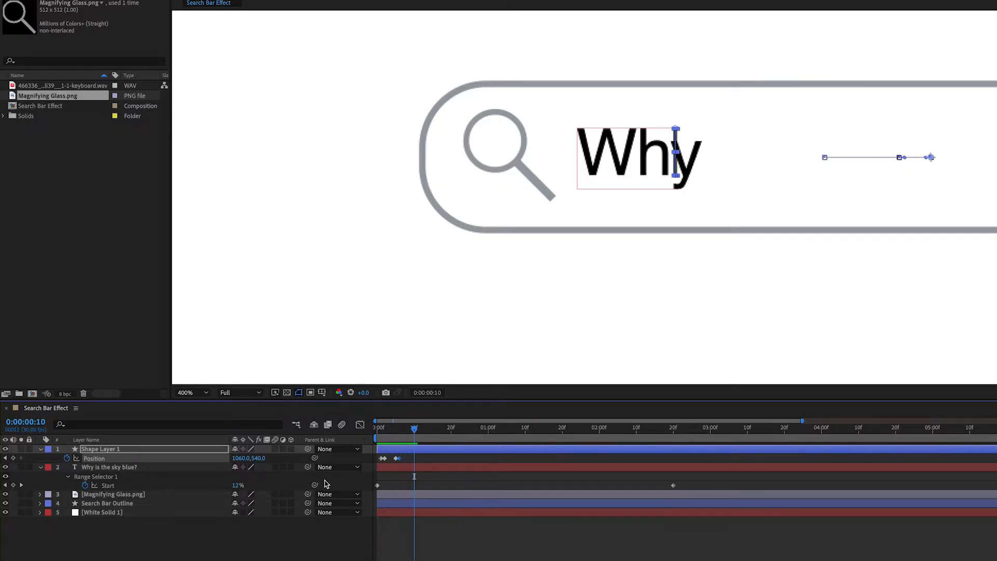
{"action": "key", "text": "Page_Up"}
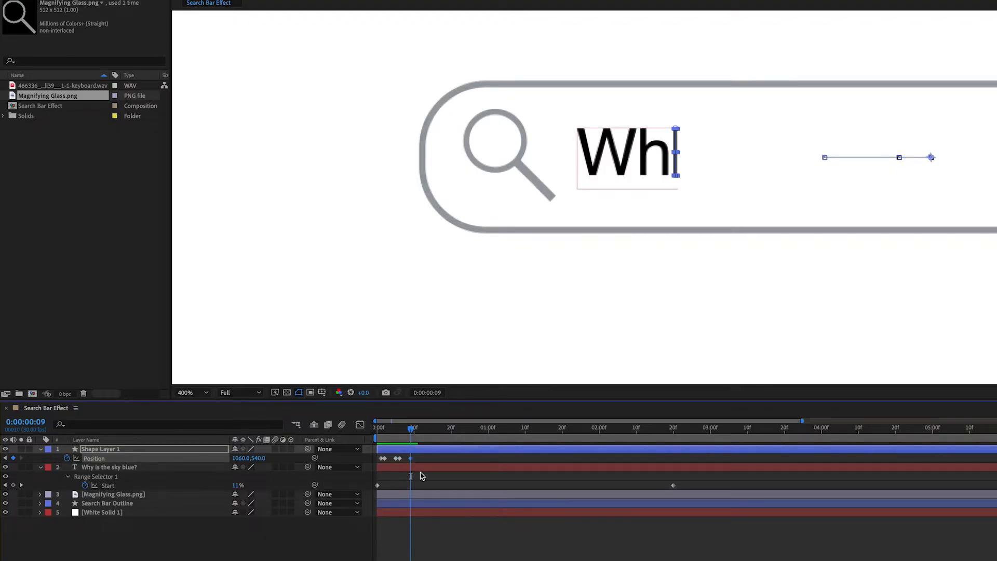
{"action": "key", "text": "Page_Down"}
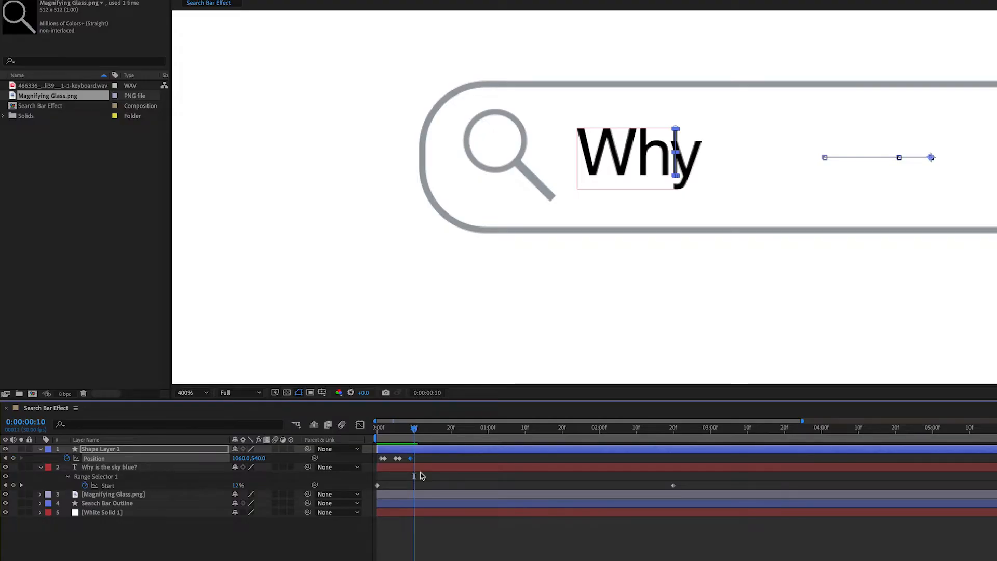
{"action": "left_click_drag", "start_coordinate": [239, 458], "coordinate": [261, 459]}
{"action": "key", "text": "space"}
- Continue the paired hold-and-move Position keyframes letter by letter through "Why is the sky b", reaching X 1407 at 0:00:02:02
{"action": "left_click", "coordinate": [13, 458]}
{"action": "key", "text": "Page_Down"}
{"action": "key", "text": "Page_Down"}
{"action": "key", "text": "Page_Down"}
{"action": "key", "text": "Page_Down"}
{"action": "key", "text": "Page_Down"}
{"action": "key", "text": "Page_Down"}
{"action": "key", "text": "Page_Down"}
{"action": "key", "text": "Page_Down"}
{"action": "key", "text": "Page_Down"}
{"action": "key", "text": "Page_Down"}
{"action": "key", "text": "Page_Down"}
{"action": "key", "text": "Page_Down"}
{"action": "key", "text": "Page_Down"}
{"action": "key", "text": "Page_Down"}
{"action": "key", "text": "Page_Down"}
{"action": "key", "text": "Page_Down"}
{"action": "key", "text": "Page_Down"}
{"action": "key", "text": "Page_Down"}
{"action": "key", "text": "Page_Down"}
{"action": "key", "text": "Page_Down"}
{"action": "key", "text": "Page_Down"}
{"action": "left_click_drag", "start_coordinate": [165, 458], "coordinate": [187, 457]}
{"action": "key", "text": "Page_Down"}
{"action": "key", "text": "Page_Down"}
{"action": "key", "text": "Page_Down"}
{"action": "key", "text": "Page_Down"}
{"action": "key", "text": "Page_Down"}
{"action": "key", "text": "Page_Down"}
{"action": "key", "text": "Page_Down"}
{"action": "key", "text": "Page_Down"}
{"action": "key", "text": "Page_Down"}
{"action": "key", "text": "Page_Down"}
{"action": "key", "text": "Page_Down"}
{"action": "key", "text": "Page_Down"}
{"action": "key", "text": "Page_Down"}
{"action": "key", "text": "Page_Down"}
{"action": "key", "text": "Page_Down"}
{"action": "key", "text": "Page_Down"}
- Keyframe the cursor line's position after each remaining letter of "blue?" so it follows the text to its end
{"action": "key", "text": "Page_Down"}
{"action": "key", "text": "Page_Down"}
{"action": "key", "text": "Page_Down"}
{"action": "key", "text": "Page_Down"}
{"action": "key", "text": "Page_Down"}
{"action": "key", "text": "Page_Down"}
{"action": "key", "text": "Page_Down"}
{"action": "key", "text": "Page_Down"}
{"action": "left_click_drag", "start_coordinate": [92, 458], "coordinate": [107, 457]}
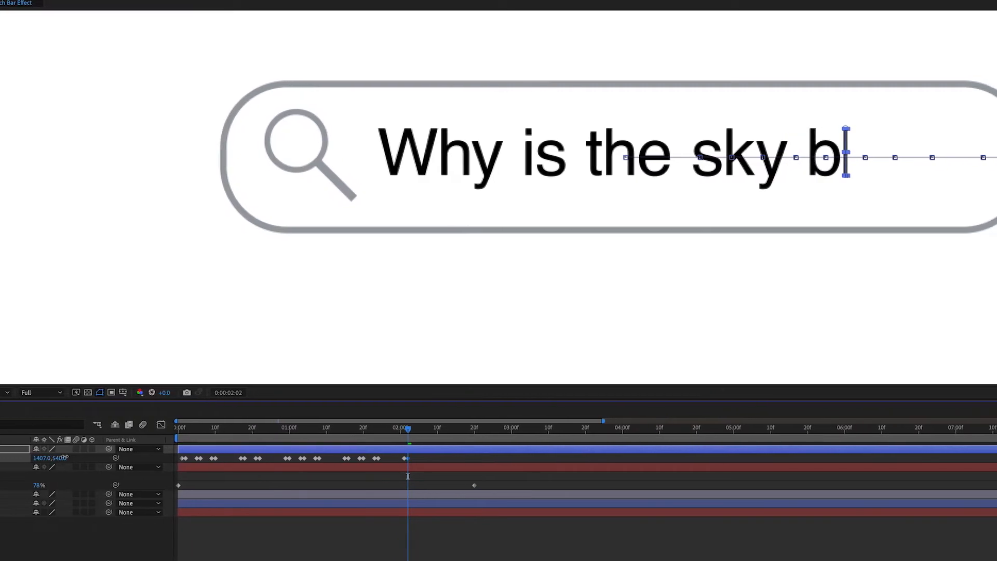
{"action": "key", "text": "Page_Down"}
{"action": "key", "text": "Page_Down"}
{"action": "key", "text": "Page_Down"}
{"action": "key", "text": "Page_Down"}
{"action": "key", "text": "Page_Down"}
{"action": "key", "text": "Page_Down"}
{"action": "key", "text": "Page_Down"}
{"action": "key", "text": "Page_Down"}
{"action": "left_click_drag", "start_coordinate": [33, 460], "coordinate": [65, 460]}
{"action": "key", "text": "Page_Down"}
{"action": "key", "text": "Page_Down"}
{"action": "key", "text": "Page_Down"}
{"action": "key", "text": "Page_Down"}
{"action": "key", "text": "Page_Down"}
{"action": "key", "text": "Page_Down"}
{"action": "key", "text": "Page_Down"}
{"action": "key", "text": "Page_Down"}
- Play the animation from the beginning to check that the cursor line follows the typed text
{"action": "left_click_drag", "start_coordinate": [426, 429], "coordinate": [84, 430]}
{"action": "key", "text": "space"}
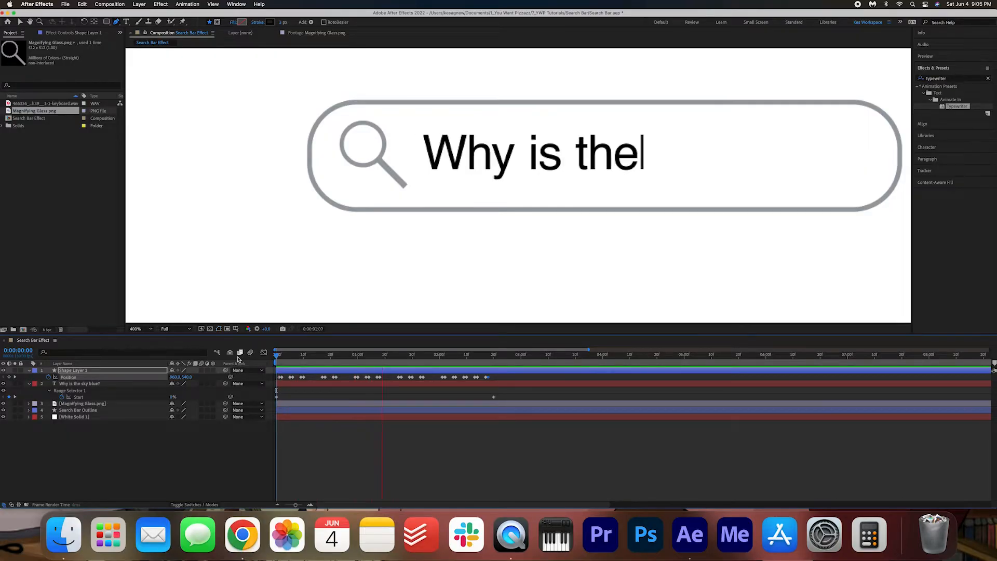
{"action": "key", "text": "space"}
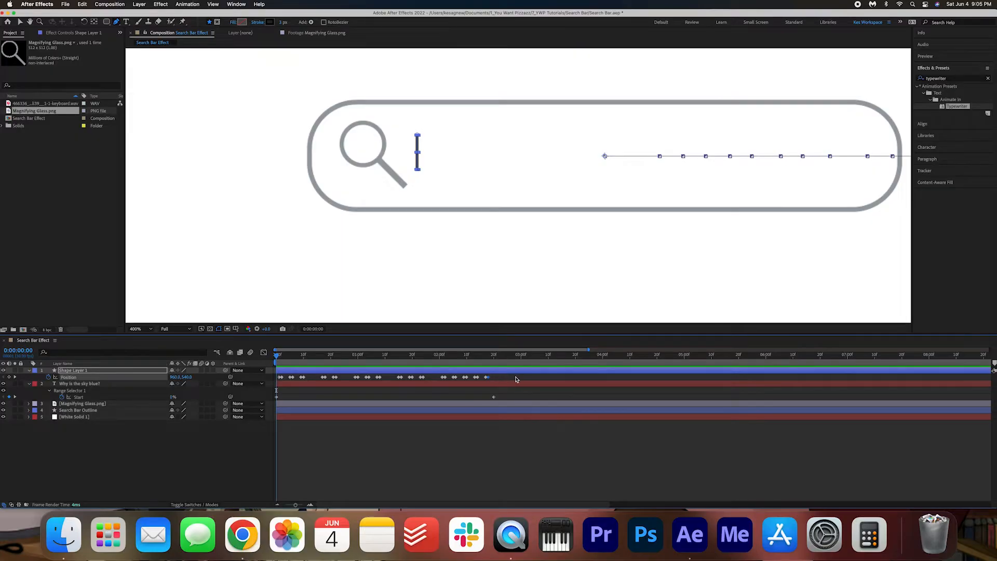
- Shift all the text and cursor line keyframes so the typing starts at 0:00:02:00, then return to the first frame and deselect
{"action": "left_click_drag", "start_coordinate": [517, 379], "coordinate": [441, 382]}
{"action": "left_click", "coordinate": [440, 357]}
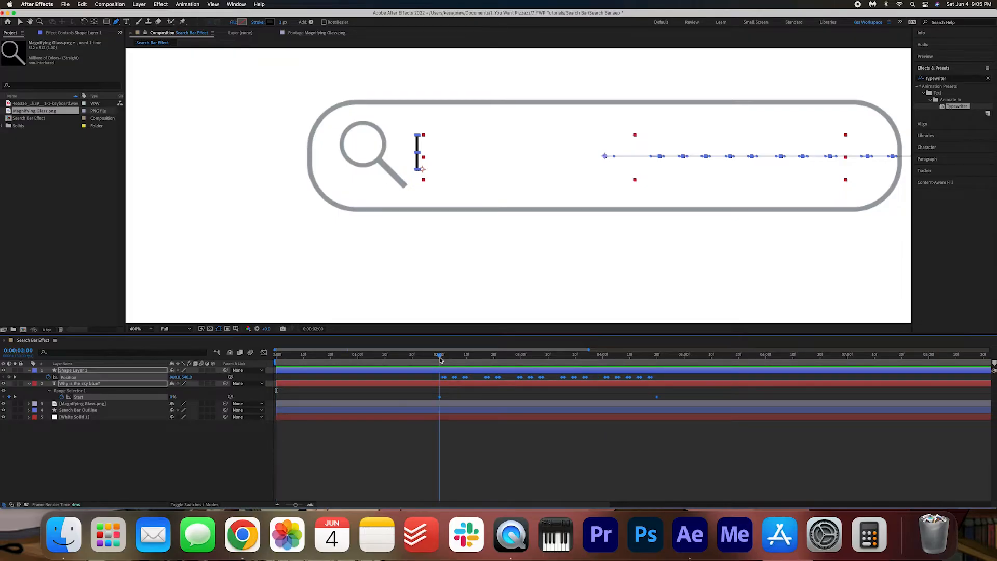
{"action": "left_click_drag", "start_coordinate": [440, 357], "coordinate": [276, 357]}
{"action": "left_click", "coordinate": [160, 443]}
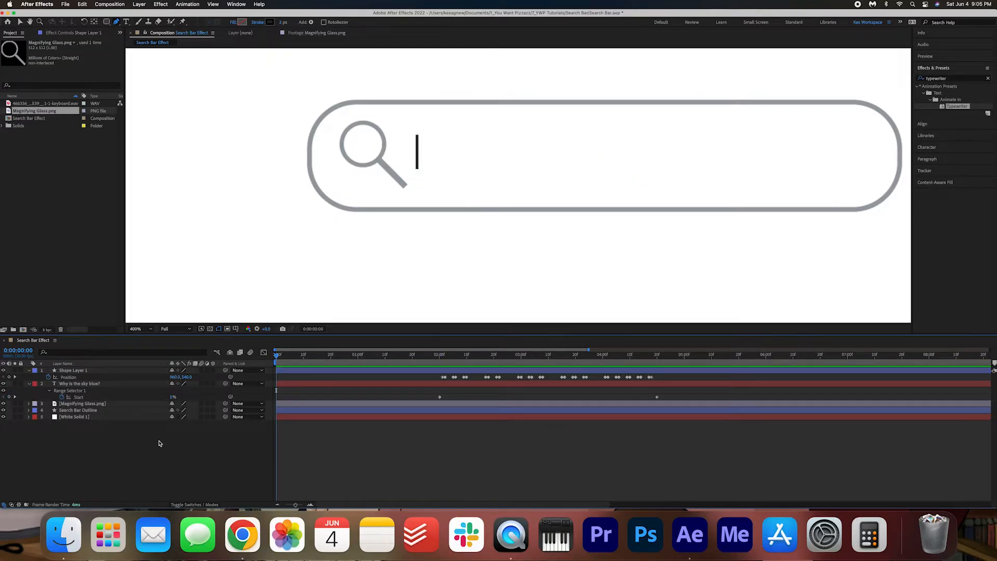
- Keyframe the cursor line's opacity at 100% on the first frame, 0% at 0:00:00:10 and 100% at 0:00:00:20
{"action": "left_click", "coordinate": [298, 373]}
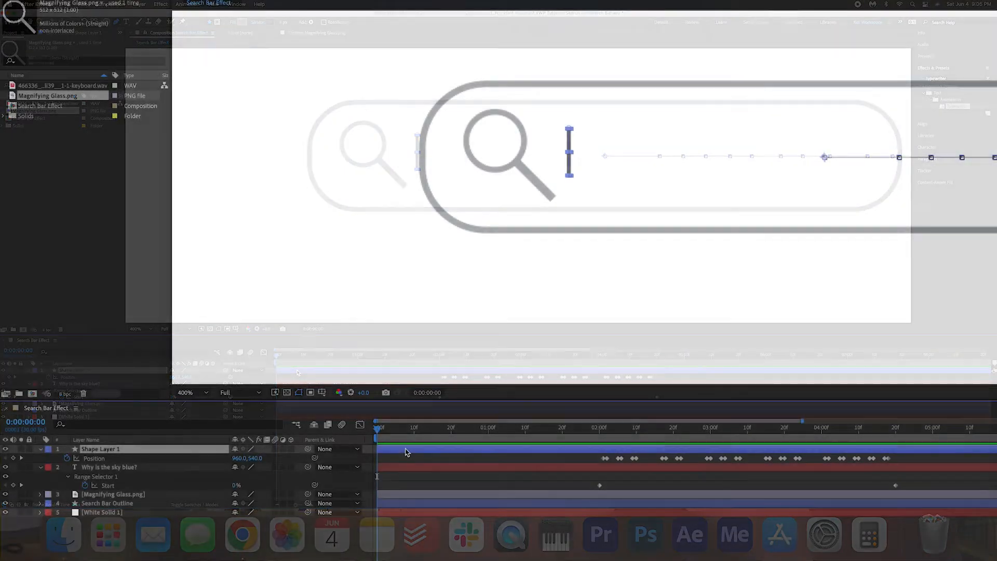
{"action": "key", "text": "t"}
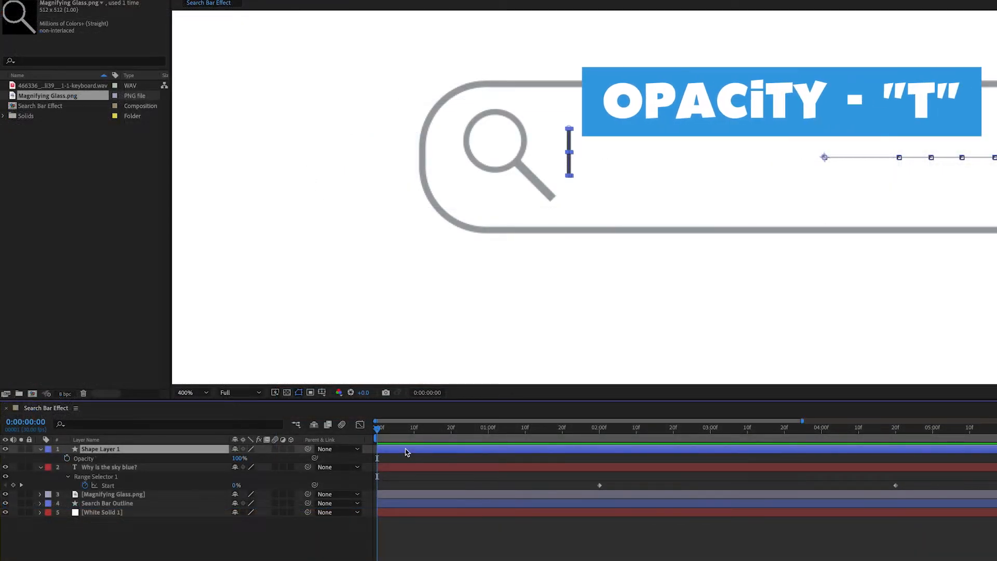
{"action": "left_click", "coordinate": [66, 458]}
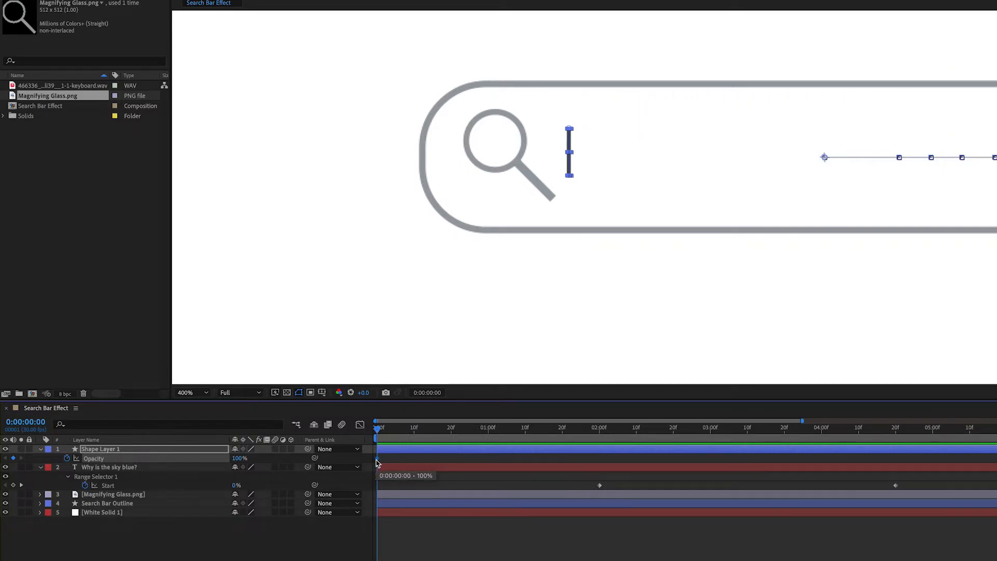
{"action": "left_click_drag", "start_coordinate": [377, 428], "coordinate": [415, 435]}
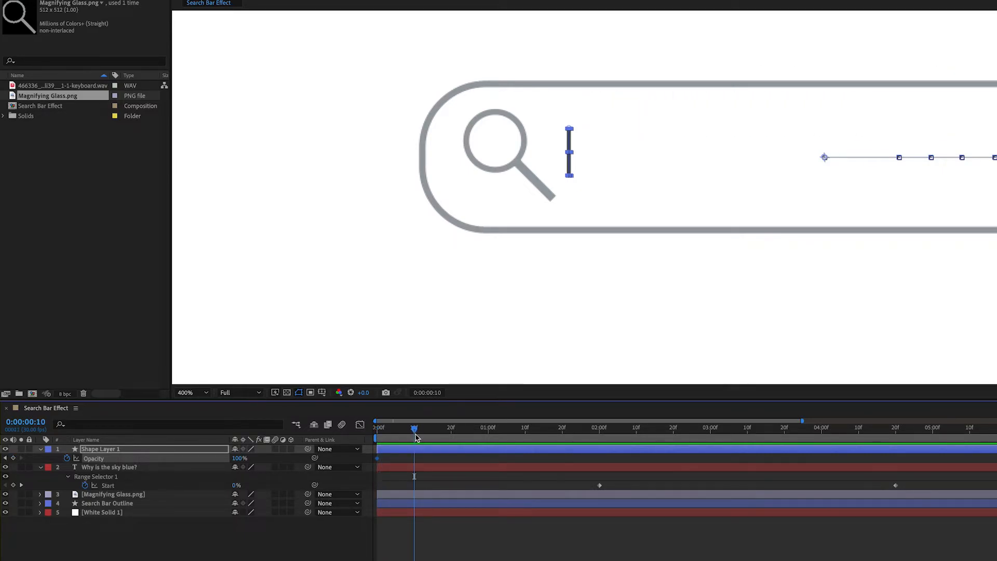
{"action": "left_click", "coordinate": [239, 459]}
{"action": "key", "text": "Return"}
{"action": "left_click", "coordinate": [449, 430]}
{"action": "left_click", "coordinate": [236, 459]}
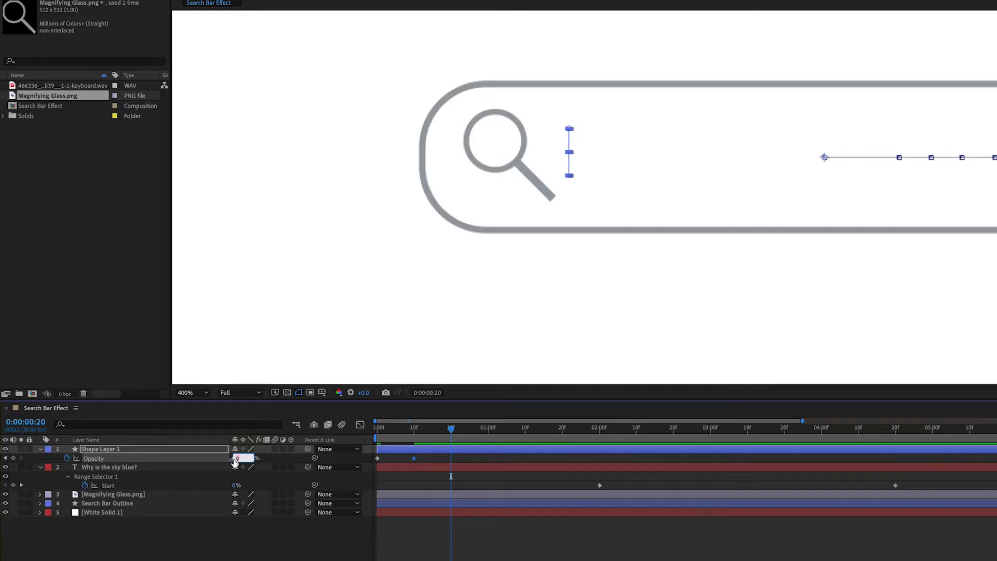
{"action": "key", "text": "Return"}
- Continue the blink with opacity keyframes of 0% at 0:00:01:00 and 100% at 0:00:01:10
{"action": "left_click", "coordinate": [488, 431]}
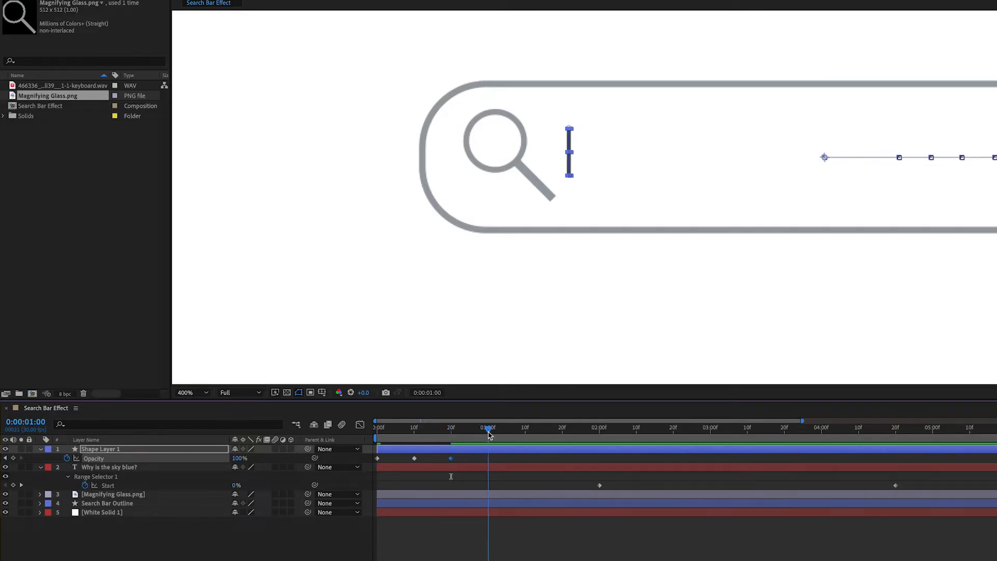
{"action": "left_click", "coordinate": [239, 458]}
{"action": "type", "text": "0"}
{"action": "key", "text": "Return"}
{"action": "left_click", "coordinate": [524, 429]}
{"action": "left_click", "coordinate": [236, 459]}
{"action": "type", "text": "100"}
- Add opacity keyframes of 0% at 0:00:01:20 and 100% at 0:00:02:00, and preview the blinking
{"action": "left_click", "coordinate": [562, 430]}
{"action": "left_click", "coordinate": [236, 459]}
{"action": "type", "text": "0"}
{"action": "left_click", "coordinate": [600, 429]}
{"action": "left_click", "coordinate": [235, 459]}
{"action": "type", "text": "100"}
{"action": "key", "text": "Return"}
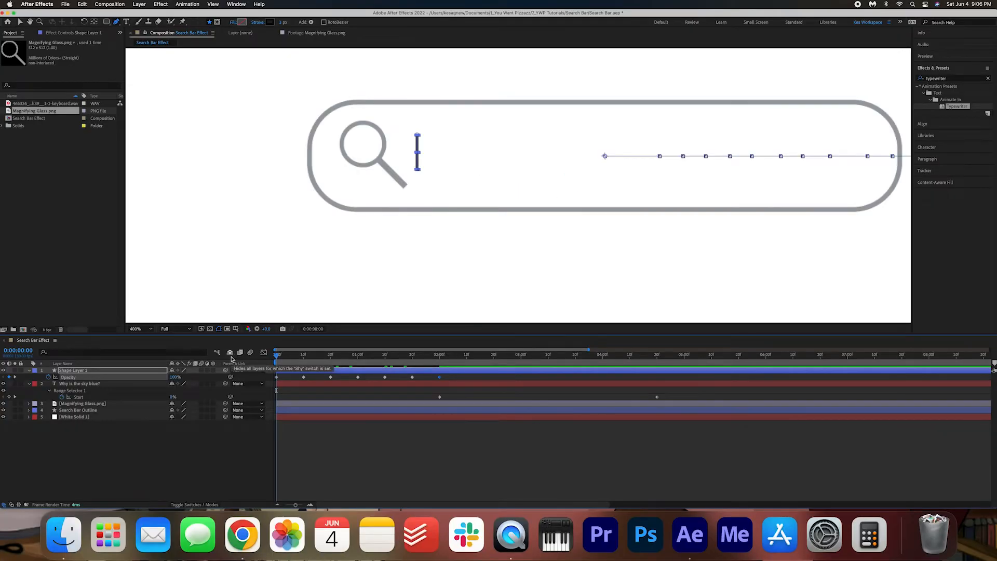
{"action": "key", "text": "space"}
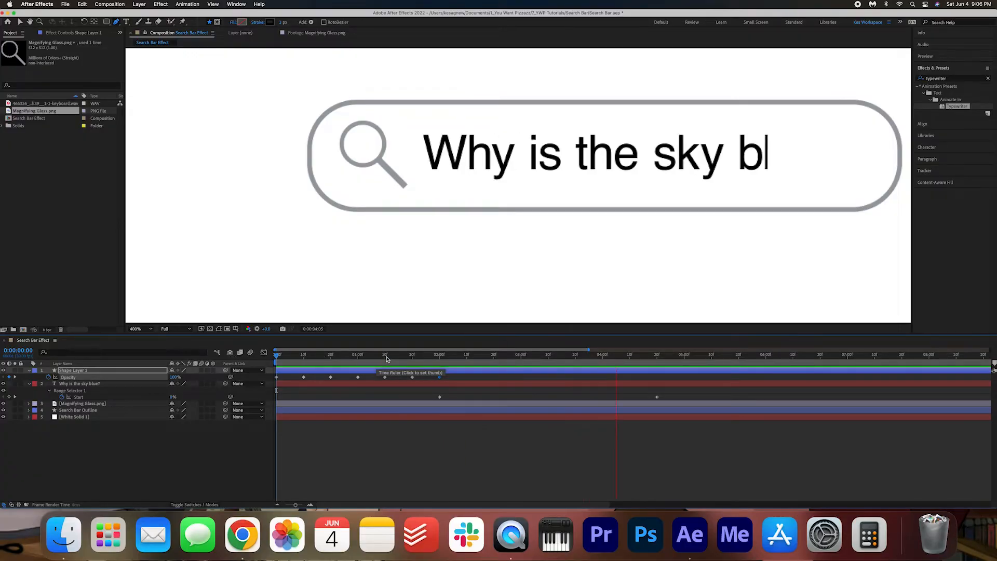
{"action": "key", "text": "space"}
- Show all the cursor line's keyframed properties and delete its opacity keyframes after 0:00:01:10
{"action": "left_click", "coordinate": [82, 383], "text": "shift"}
{"action": "key", "text": "u"}
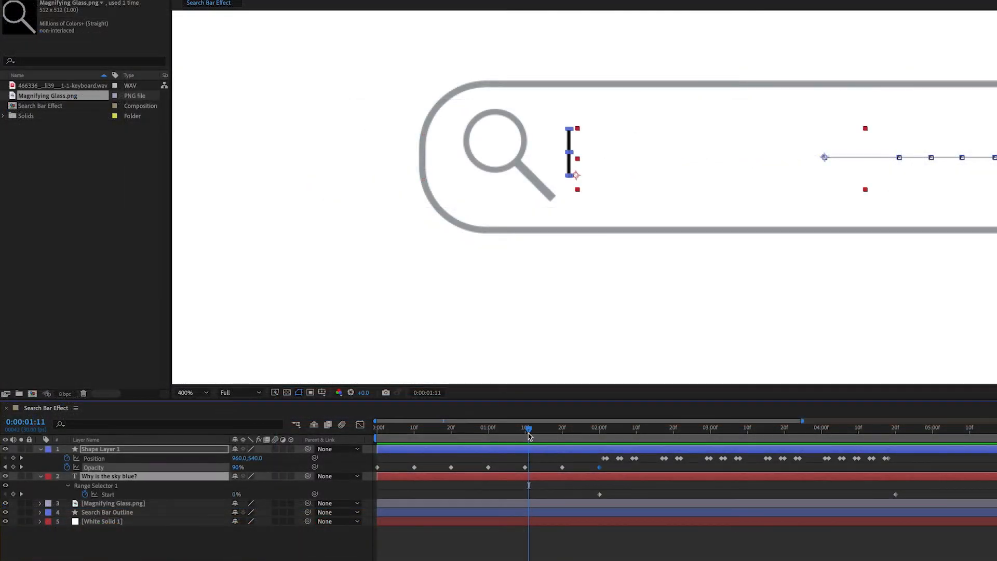
{"action": "left_click", "coordinate": [385, 357]}
{"action": "left_click", "coordinate": [525, 468]}
{"action": "left_click_drag", "start_coordinate": [550, 462], "coordinate": [621, 475]}
{"action": "key", "text": "Delete"}
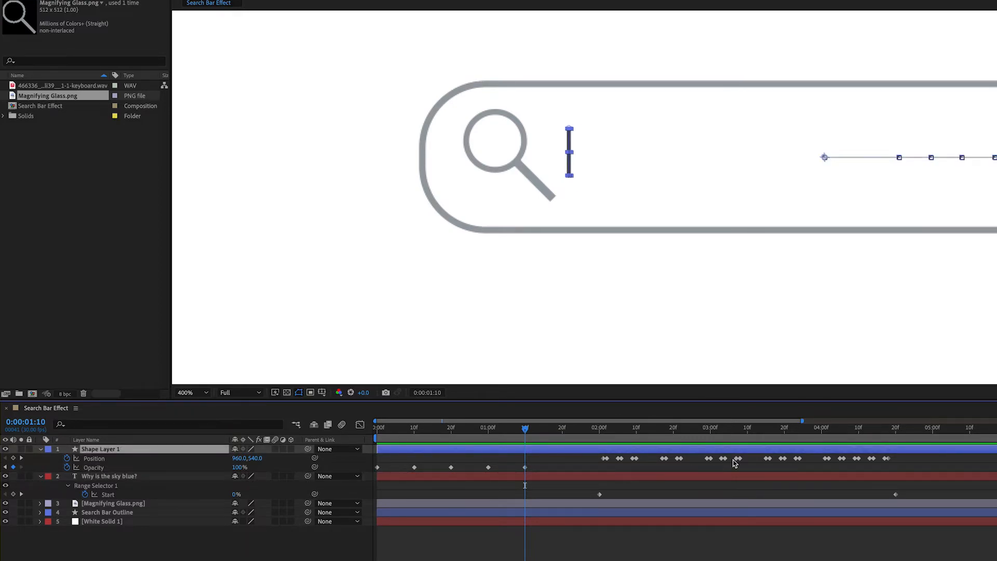
- Shift the cursor line's Position and the text's Start keyframes so typing begins at 0:00:01:10, and preview from the first frame
{"action": "left_click_drag", "start_coordinate": [926, 463], "coordinate": [592, 497]}
{"action": "left_click_drag", "start_coordinate": [603, 459], "coordinate": [530, 462]}
{"action": "key", "text": "Home"}
{"action": "key", "text": "space"}
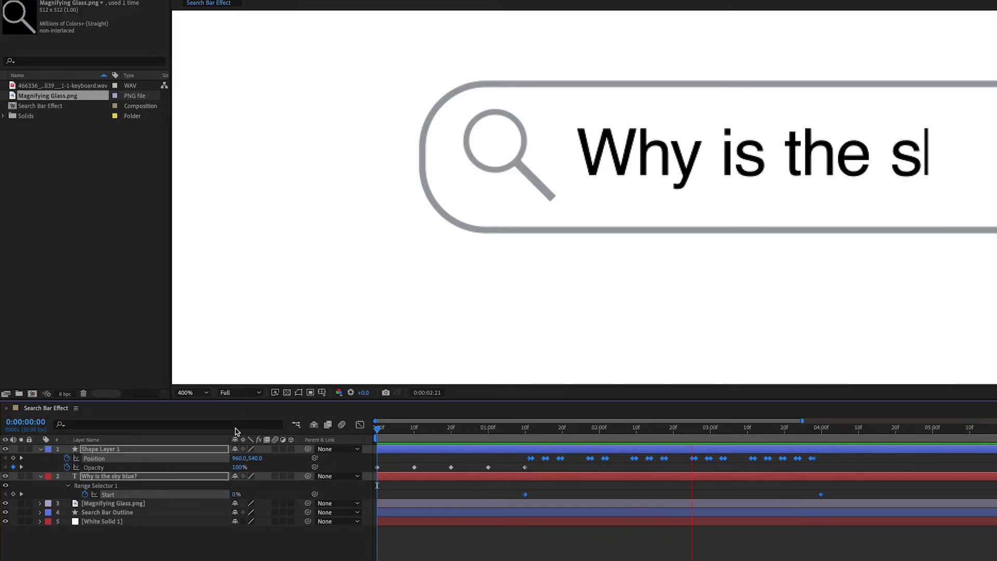
- Copy the cursor line's opening opacity keyframes and paste them from 0:00:04:00, continuing the blink to 0:00:07:00, and preview the result
{"action": "left_click", "coordinate": [821, 433]}
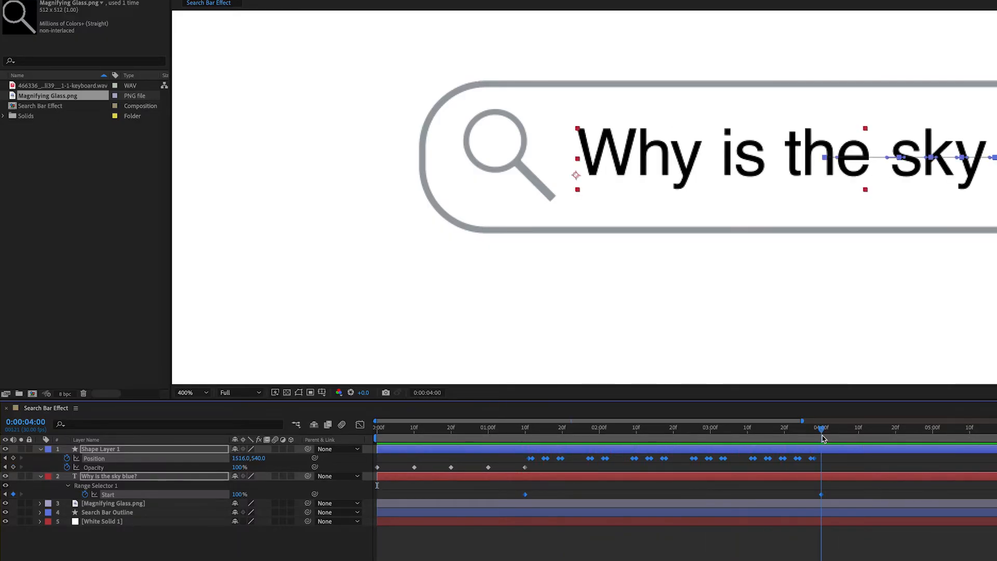
{"action": "left_click", "coordinate": [857, 466]}
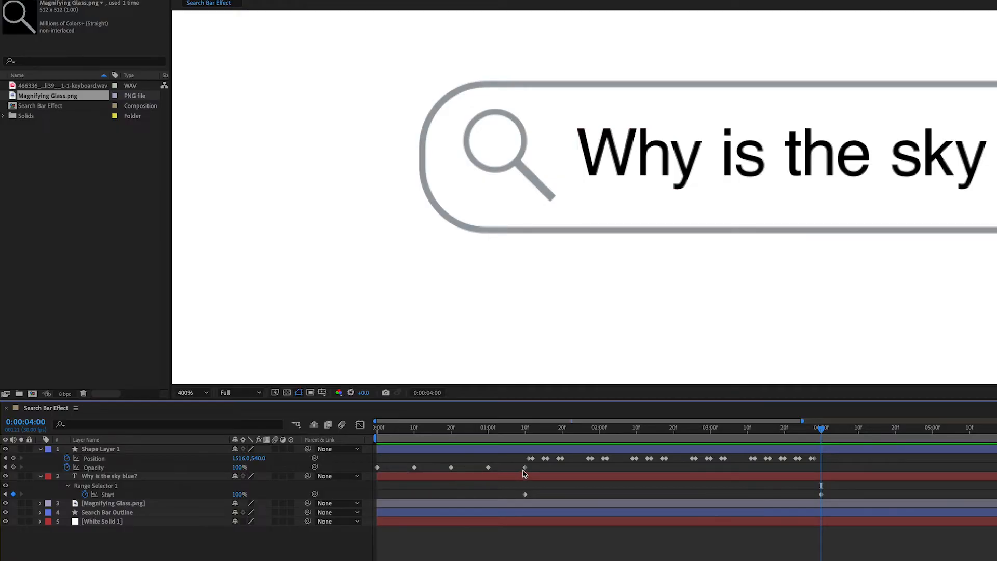
{"action": "left_click_drag", "start_coordinate": [507, 470], "coordinate": [338, 467]}
{"action": "key", "text": "super+c"}
{"action": "key", "text": "super+v"}
{"action": "key", "text": "space"}
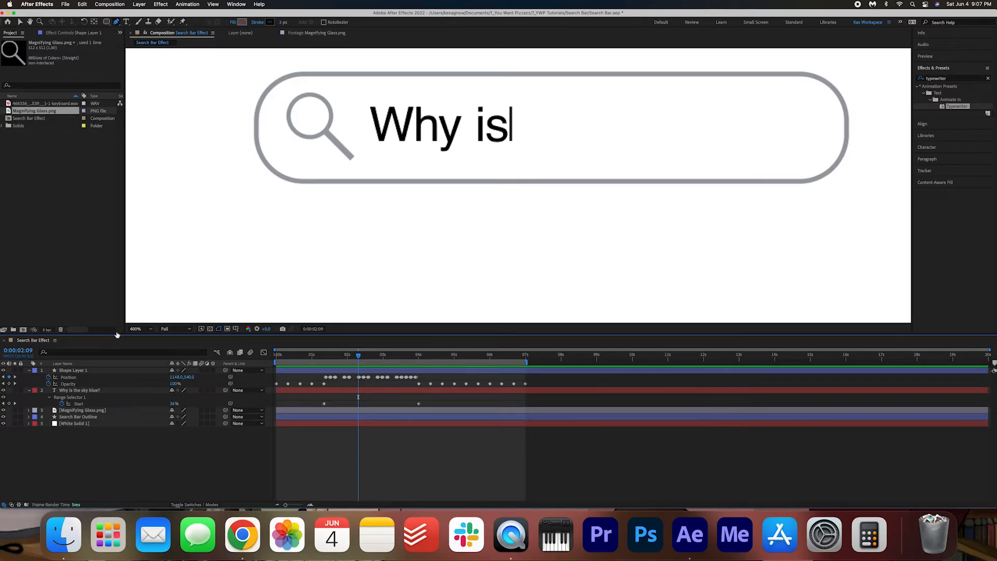
- Unlink the cursor line's scale proportions and set its vertical scale to 119%
{"action": "left_click", "coordinate": [86, 371]}
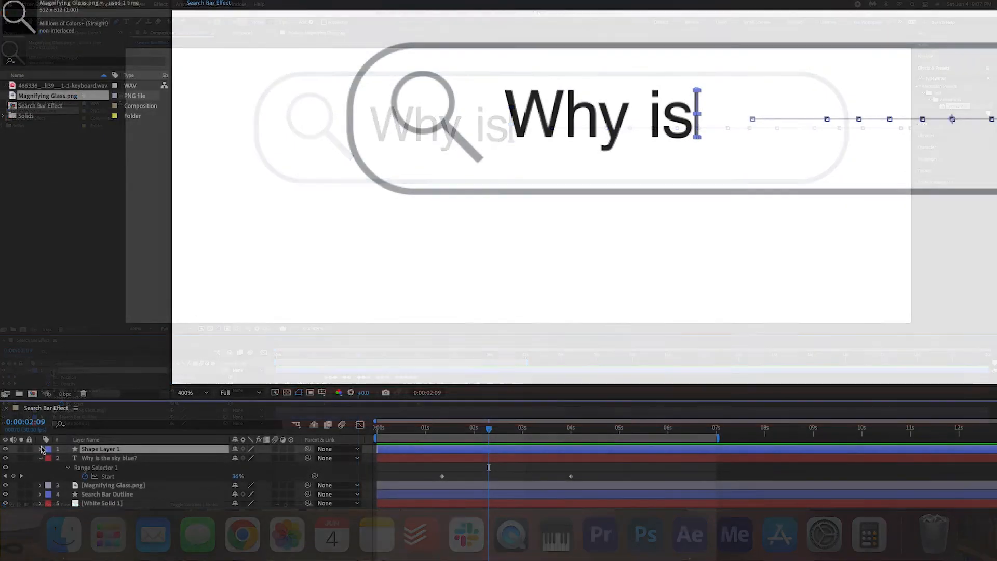
{"action": "left_click", "coordinate": [29, 371]}
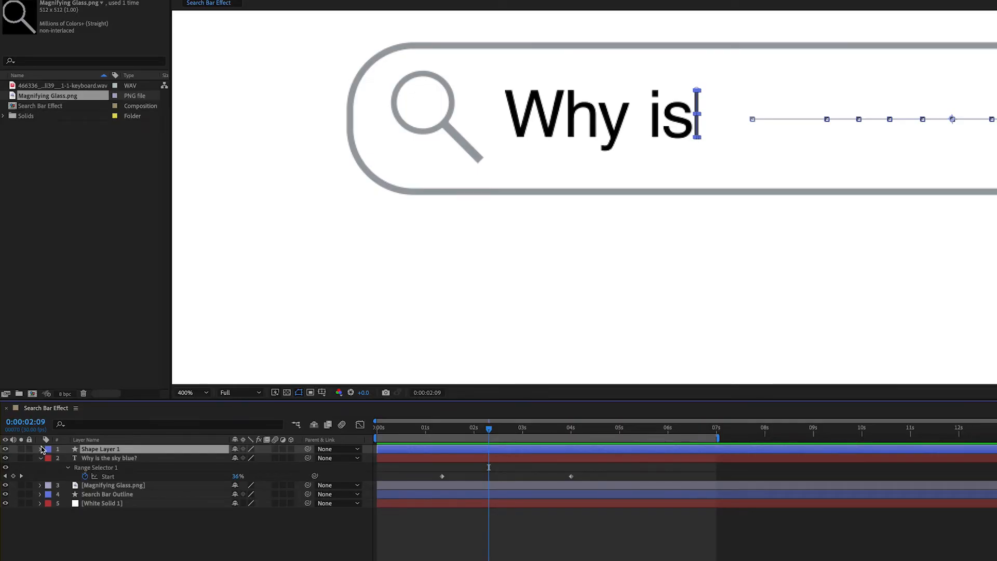
{"action": "left_click", "coordinate": [42, 448]}
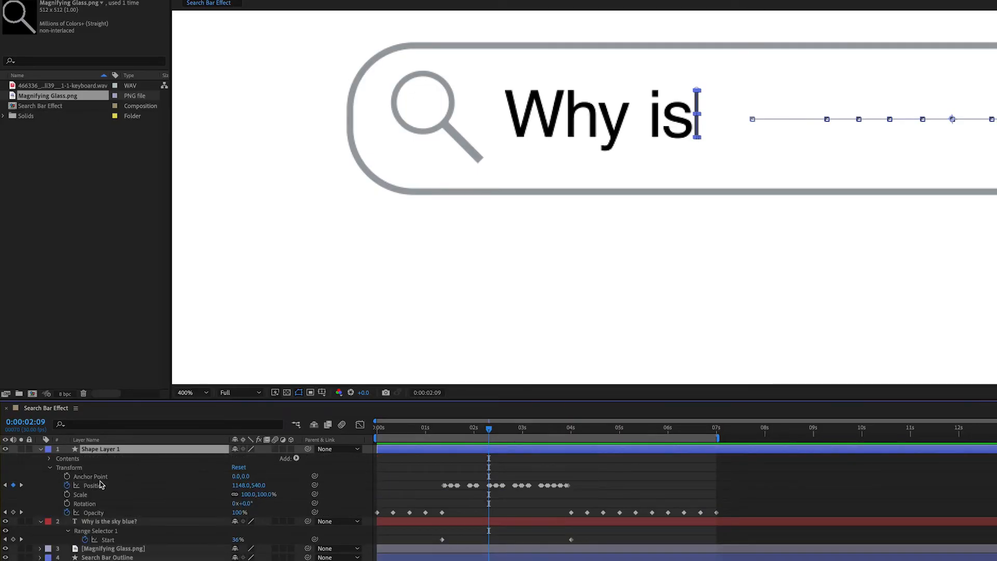
{"action": "left_click", "coordinate": [234, 496]}
{"action": "left_click_drag", "start_coordinate": [261, 494], "coordinate": [270, 494]}
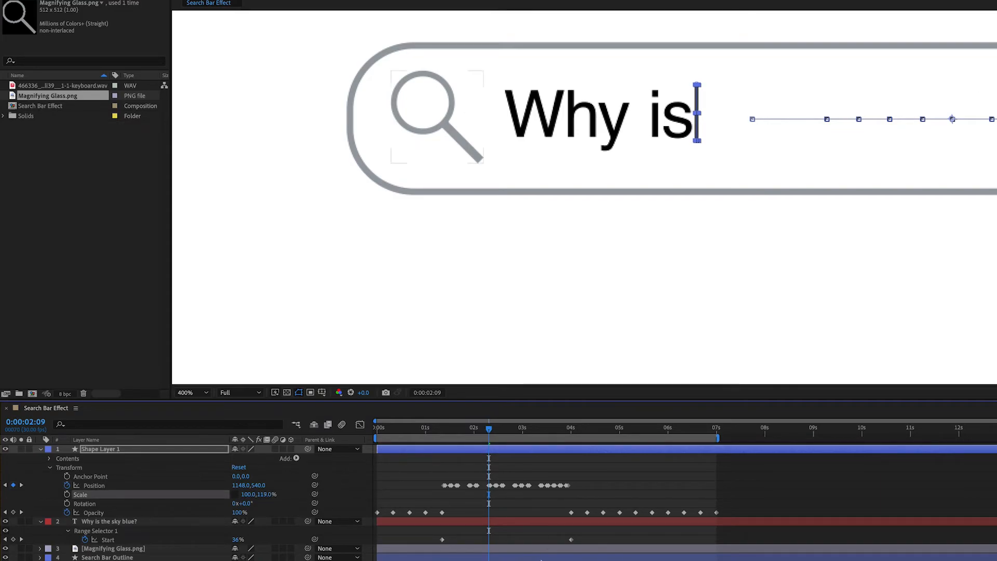
- Play the whole search bar animation from the first frame with the full composition in view
{"action": "left_click", "coordinate": [542, 560]}
{"action": "key", "text": "Home"}
{"action": "key", "text": "space"}
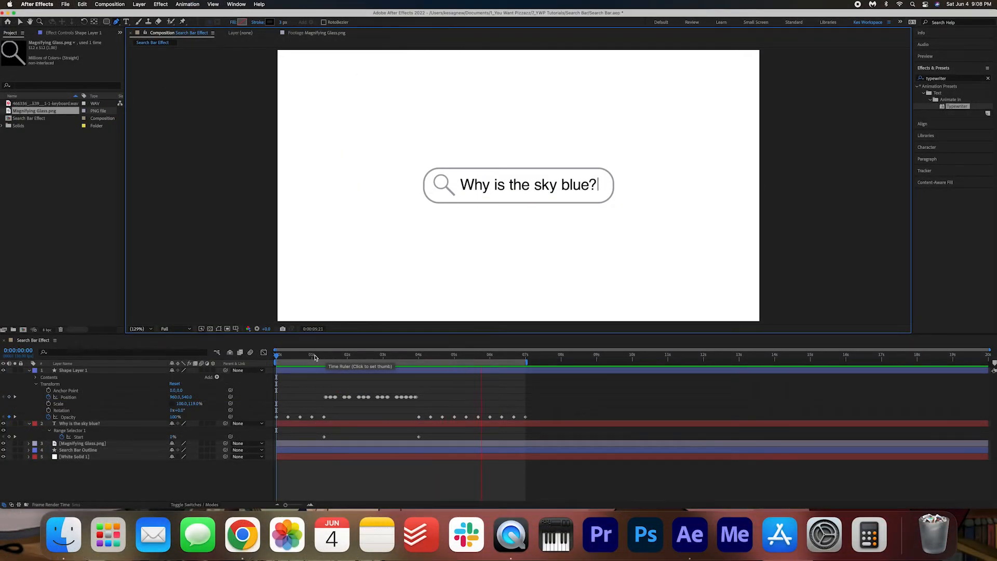
- Add the keyboard WAV file as the lowest layer, starting where the typing begins
{"action": "left_click", "coordinate": [315, 357]}
{"action": "left_click_drag", "start_coordinate": [314, 358], "coordinate": [323, 361]}
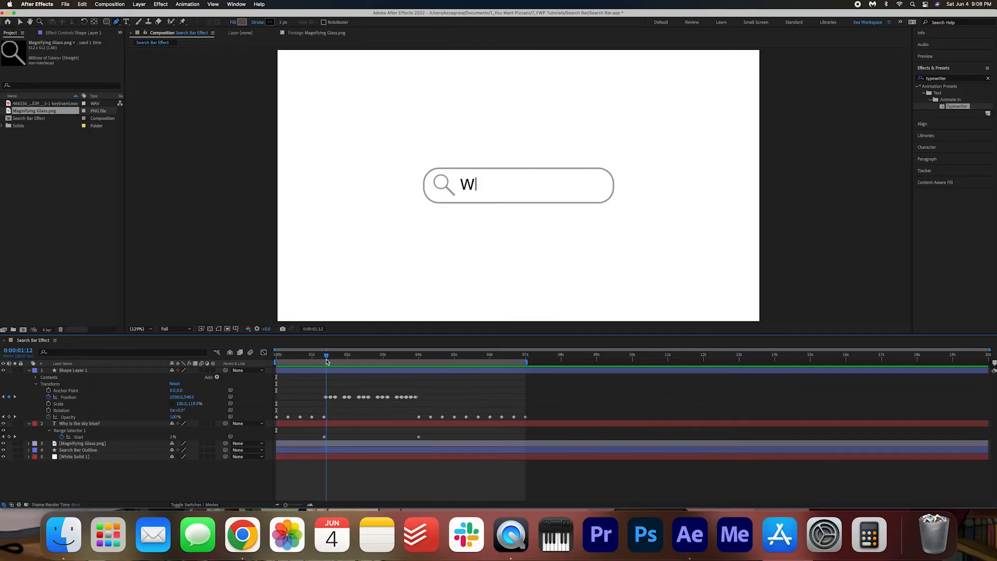
{"action": "left_click_drag", "start_coordinate": [40, 104], "coordinate": [326, 463]}
- Split the keyboard audio layer at 0:00:04:01 and remove the part after the typing ends
{"action": "left_click_drag", "start_coordinate": [326, 361], "coordinate": [420, 374]}
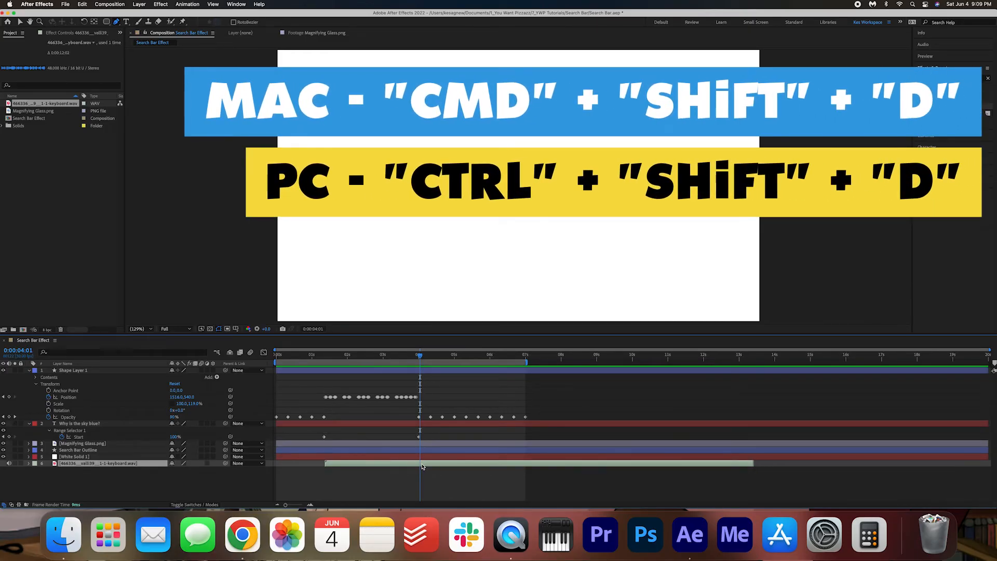
{"action": "key", "text": "super+shift+d"}
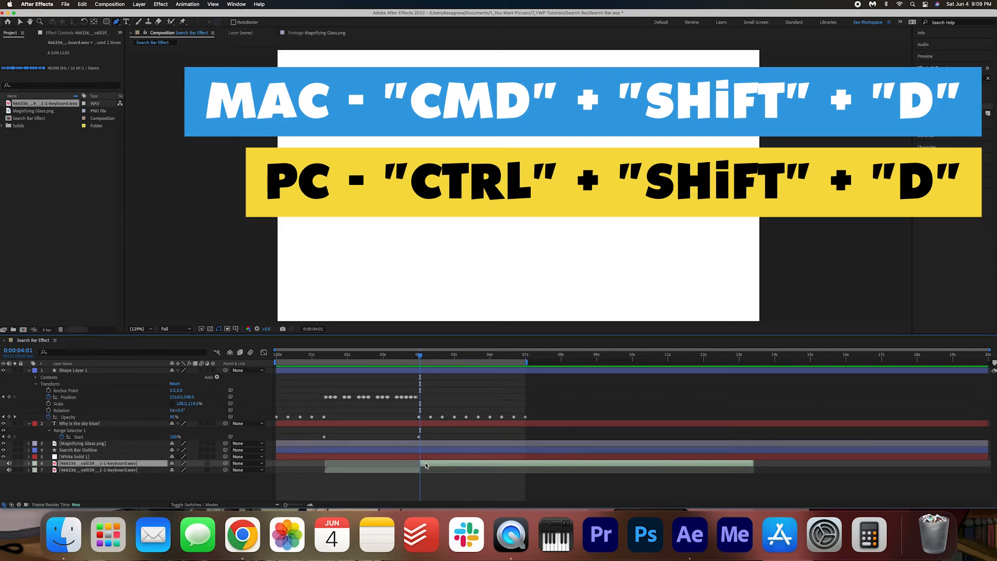
{"action": "key", "text": "super+z"}
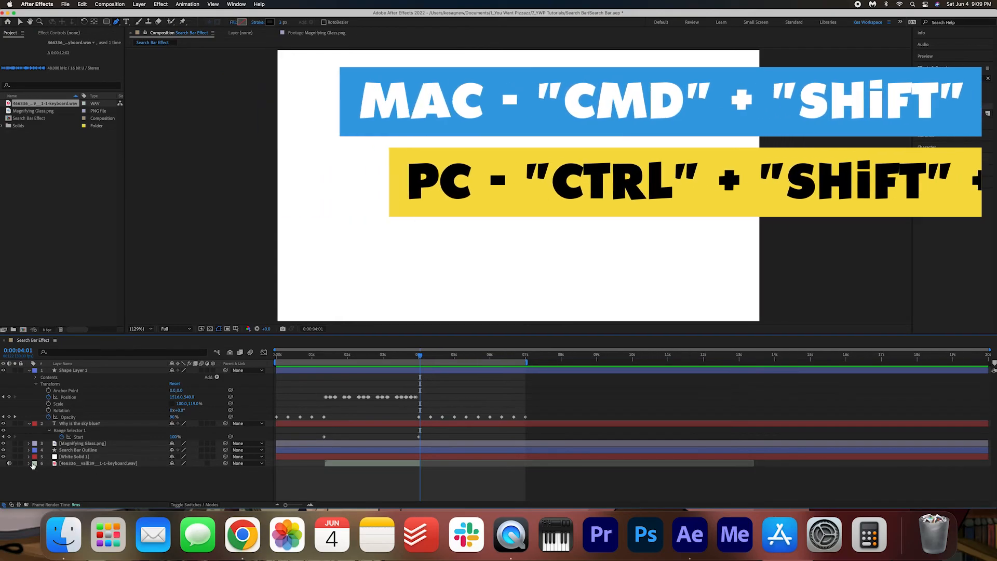
- Set the keyboard audio layer's Audio Levels to +10 dB
{"action": "left_click", "coordinate": [28, 463]}
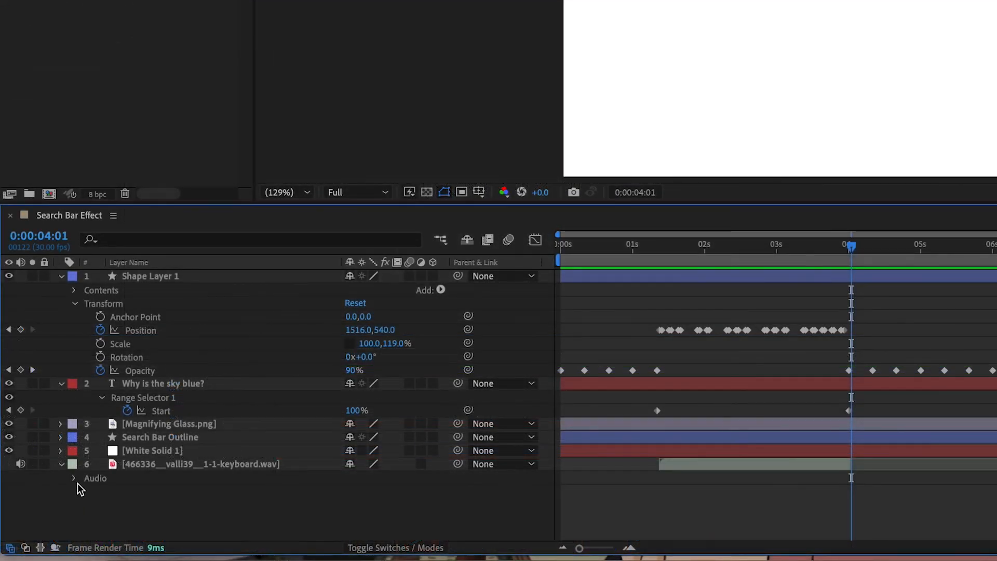
{"action": "left_click", "coordinate": [36, 470]}
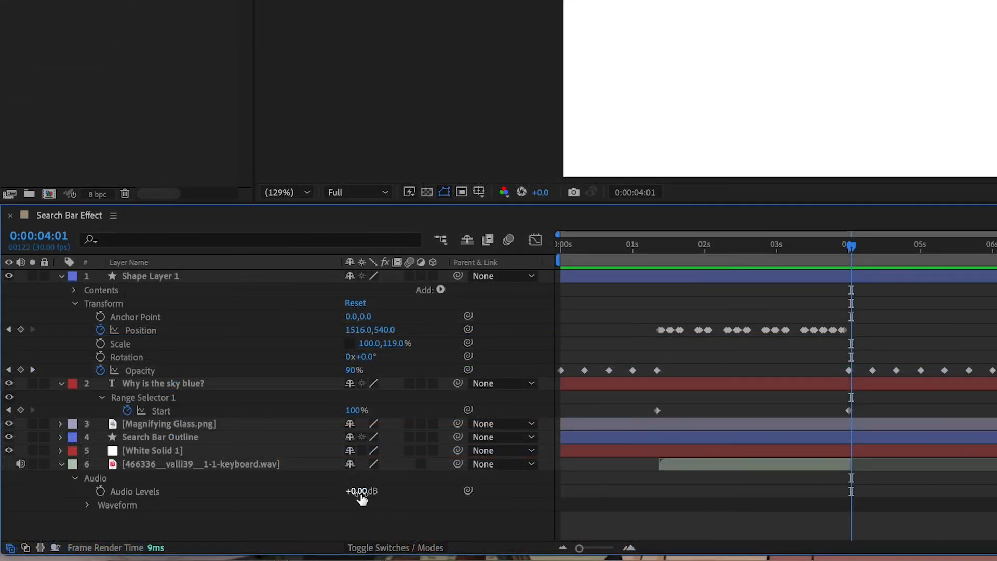
{"action": "key", "text": "Return"}
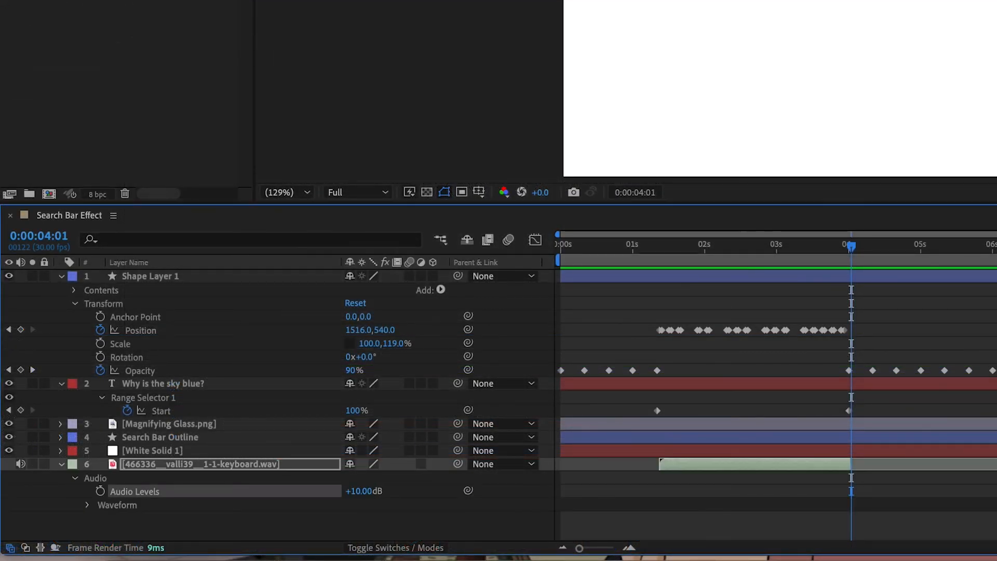